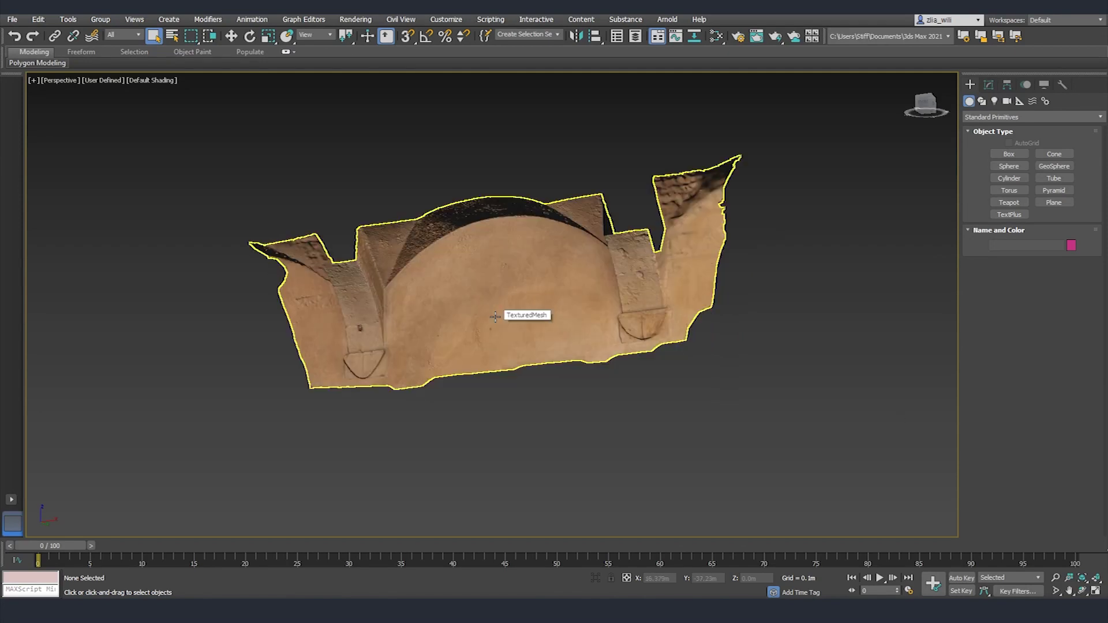
# Orbit and zoom around the arched stone wall scan, then select TexturedMesh
pyautogui.keyDown('alt'); pyautogui.moveTo(566, 330); pyautogui.dragTo(525, 330, button='middle'); pyautogui.keyUp('alt')
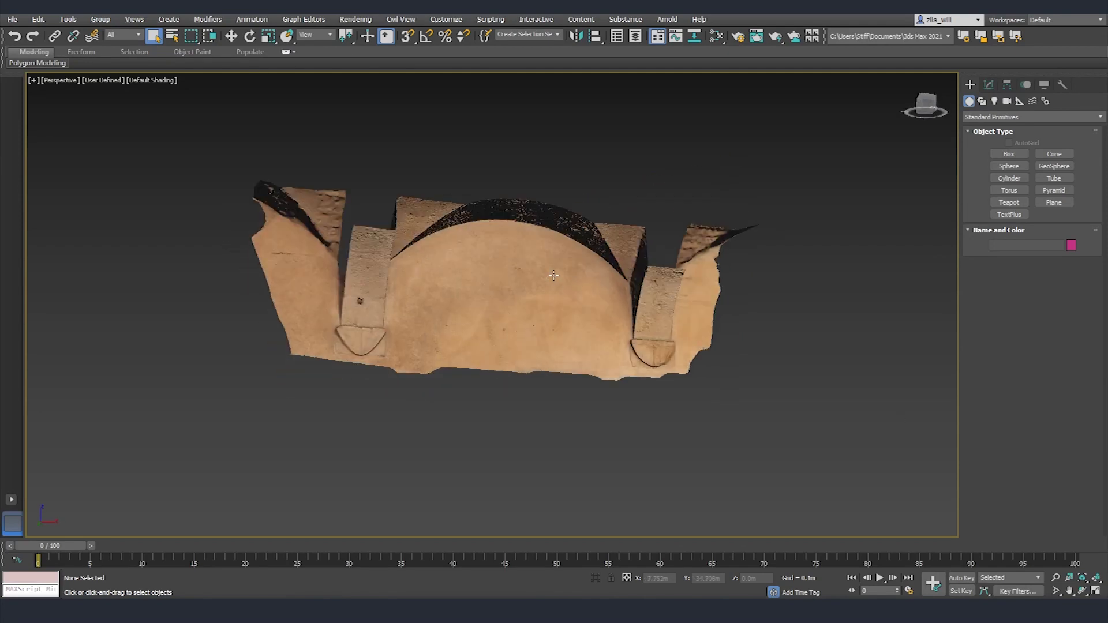
pyautogui.keyDown('alt'); pyautogui.moveTo(532, 299); pyautogui.dragTo(640, 453, button='middle'); pyautogui.keyUp('alt')
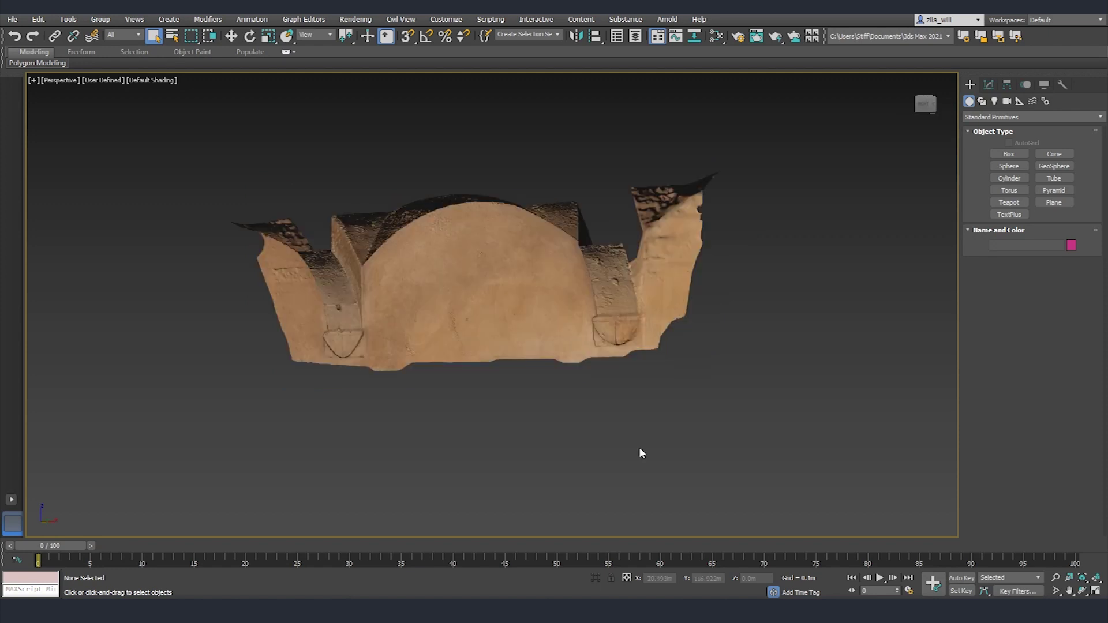
pyautogui.keyDown('alt'); pyautogui.moveTo(515, 328); pyautogui.dragTo(428, 304, button='middle'); pyautogui.keyUp('alt')
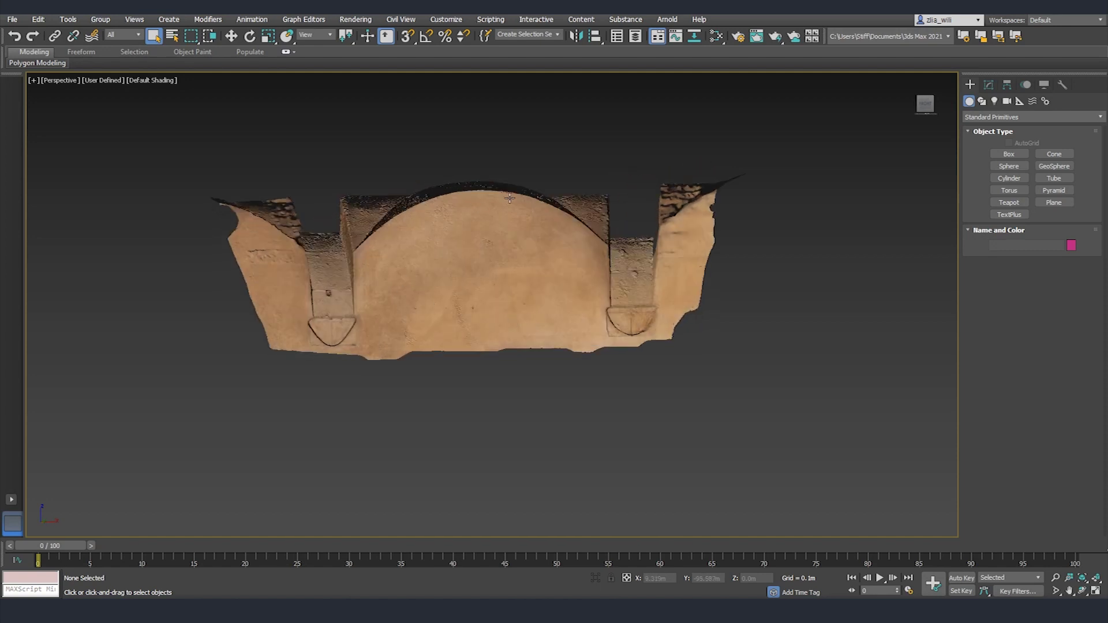
pyautogui.scroll(-3, 628, 357)
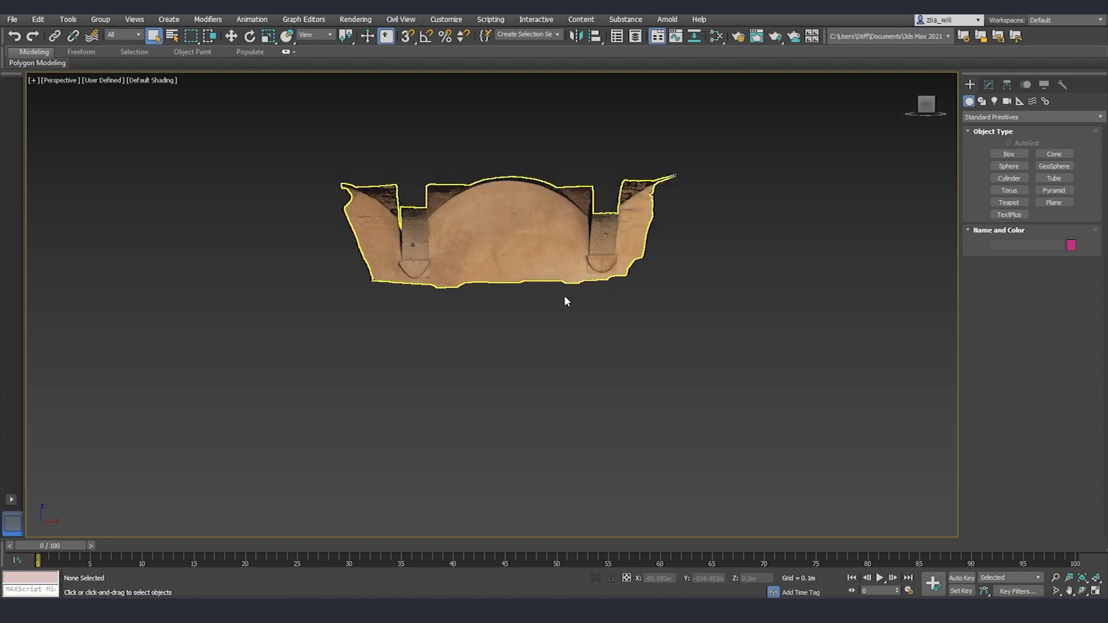
pyautogui.keyDown('alt'); pyautogui.moveTo(555, 269); pyautogui.dragTo(613, 381, button='middle'); pyautogui.keyUp('alt')
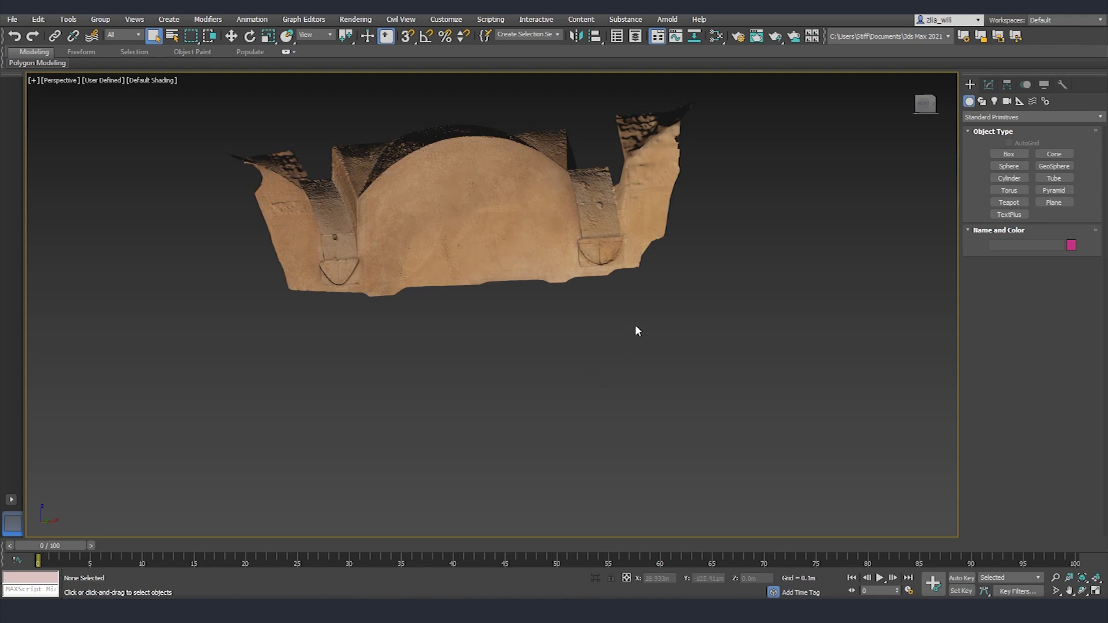
pyautogui.moveTo(637, 330); pyautogui.dragTo(633, 378, button='middle')
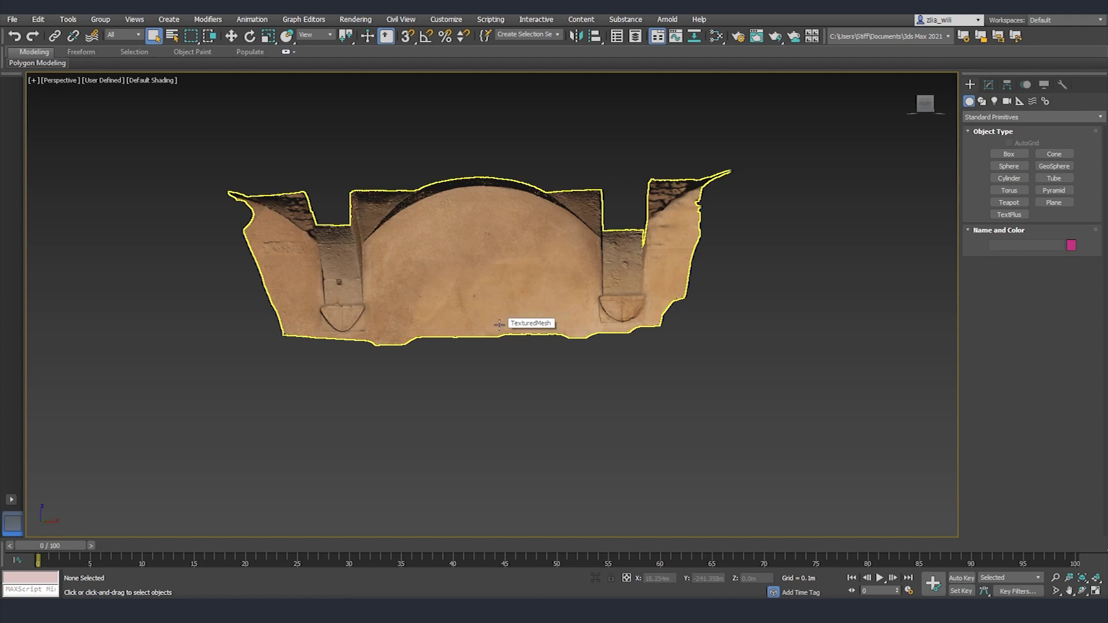
pyautogui.click(496, 325)
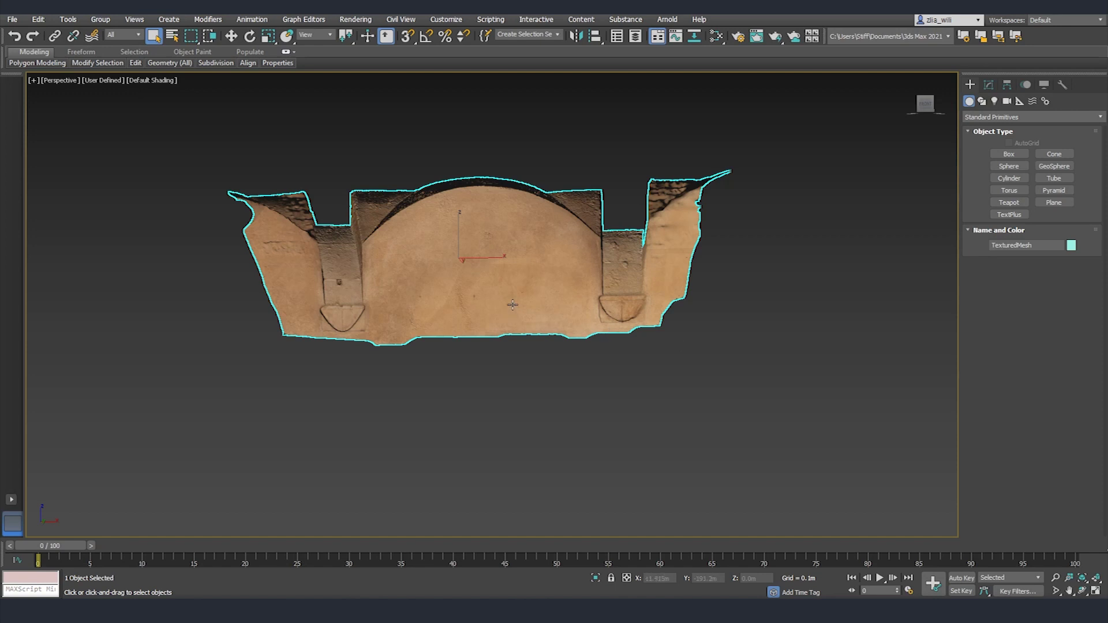
# In Front view, box-select the flat central polygons of TexturedMesh in Polygon mode
pyautogui.keyDown('alt'); pyautogui.moveTo(513, 305); pyautogui.dragTo(533, 308, button='middle'); pyautogui.keyUp('alt')
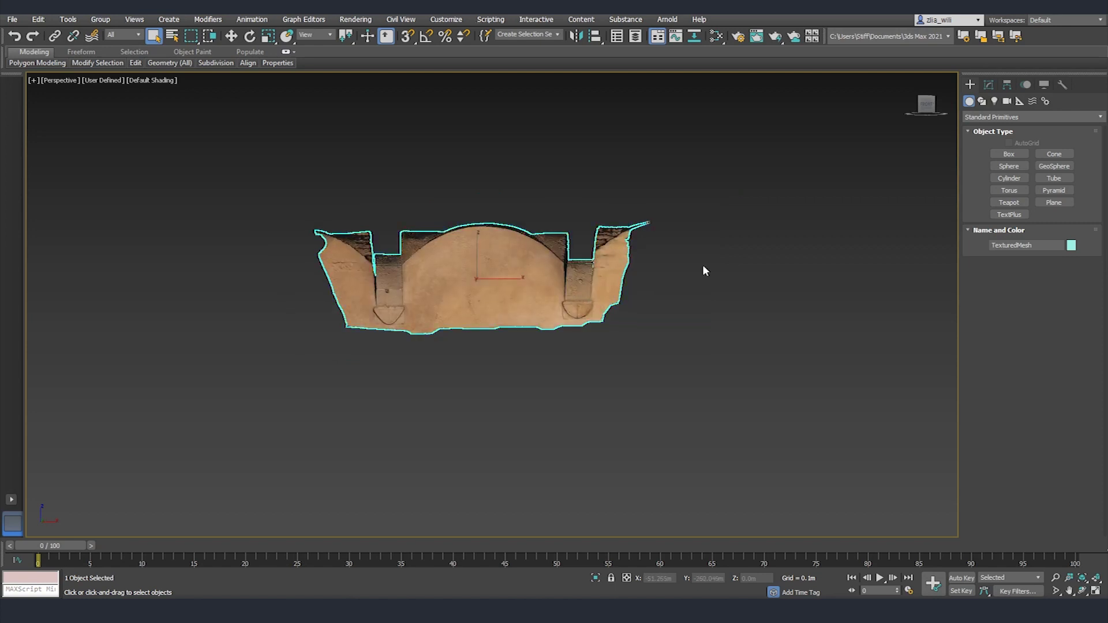
pyautogui.click(988, 84)
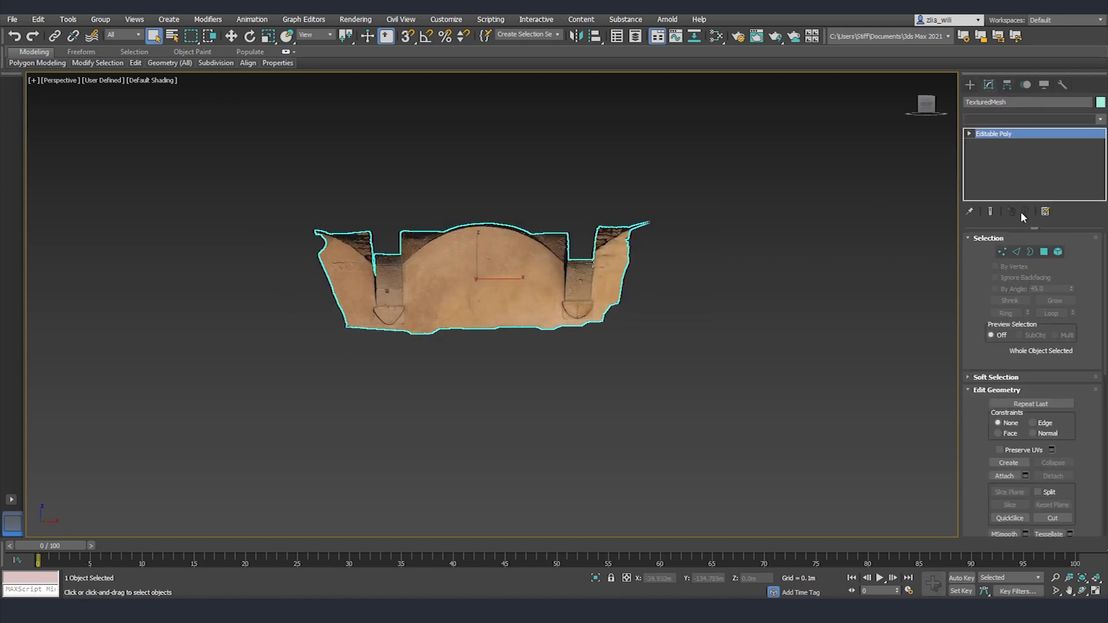
pyautogui.scroll(3, 531, 283)
pyautogui.press('4')
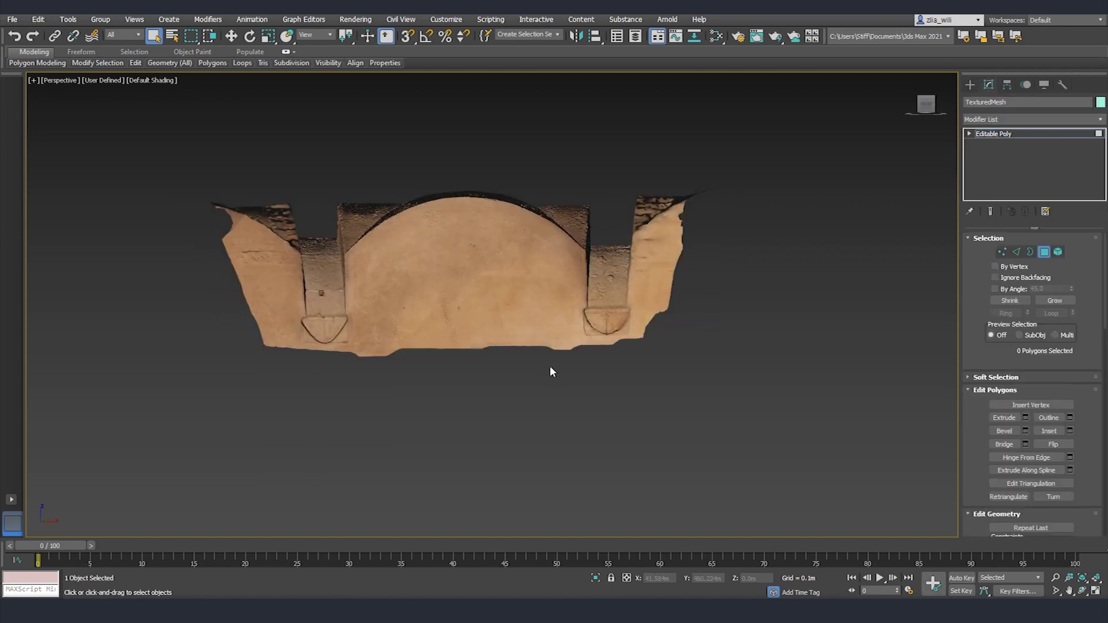
pyautogui.press('f')
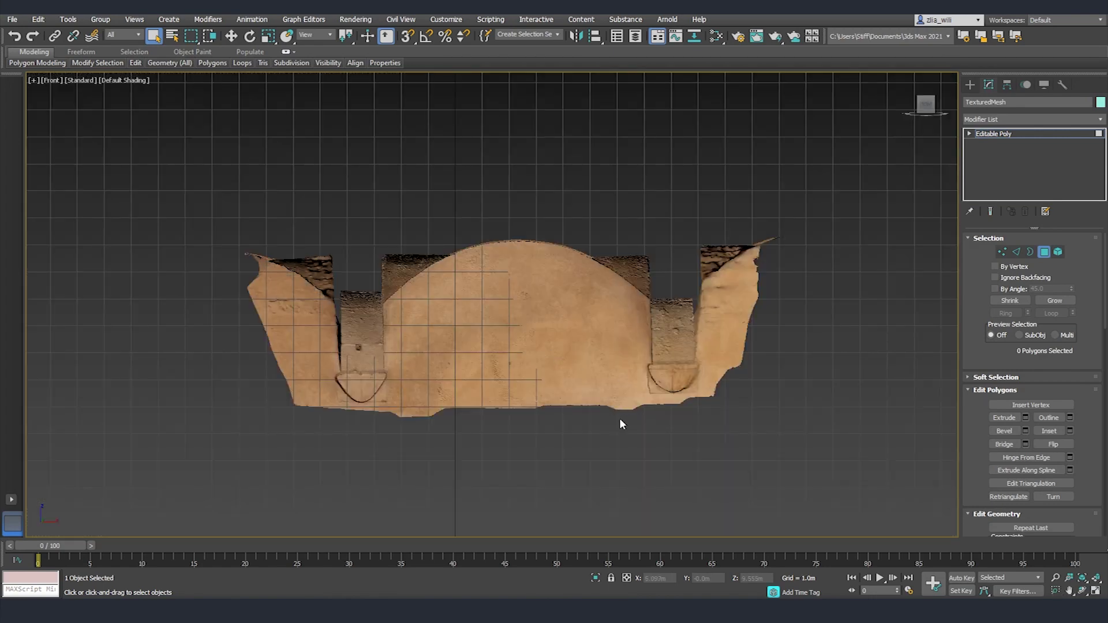
pyautogui.moveTo(638, 417); pyautogui.dragTo(403, 296)
# Detach the selected polygons as Object002 and hide all unselected objects
pyautogui.scroll(-4, 1088, 440)
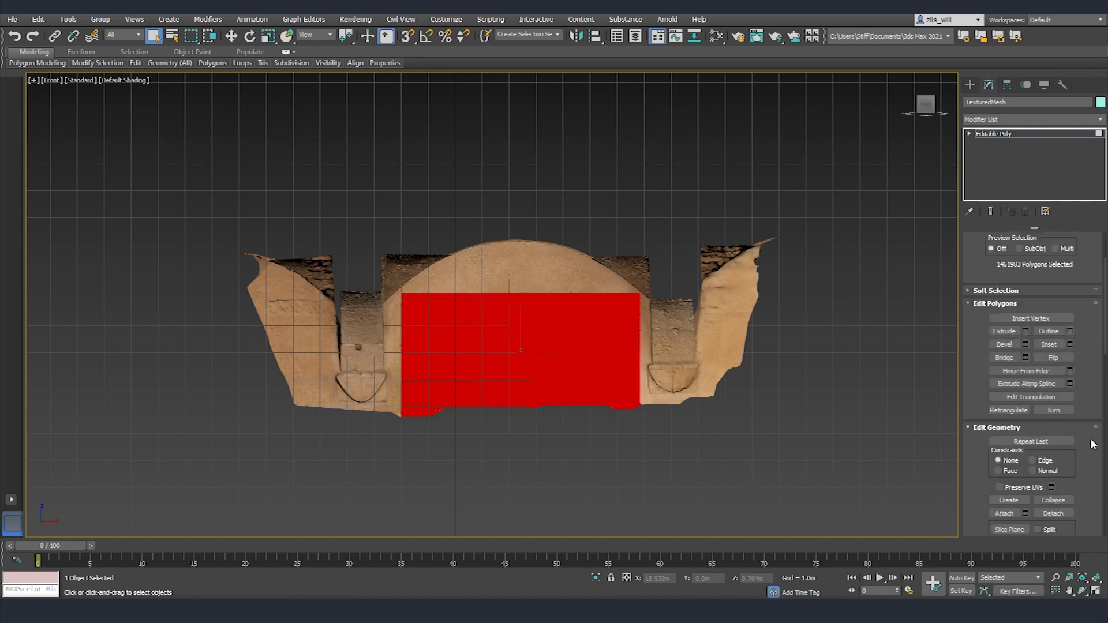
pyautogui.click(1059, 463)
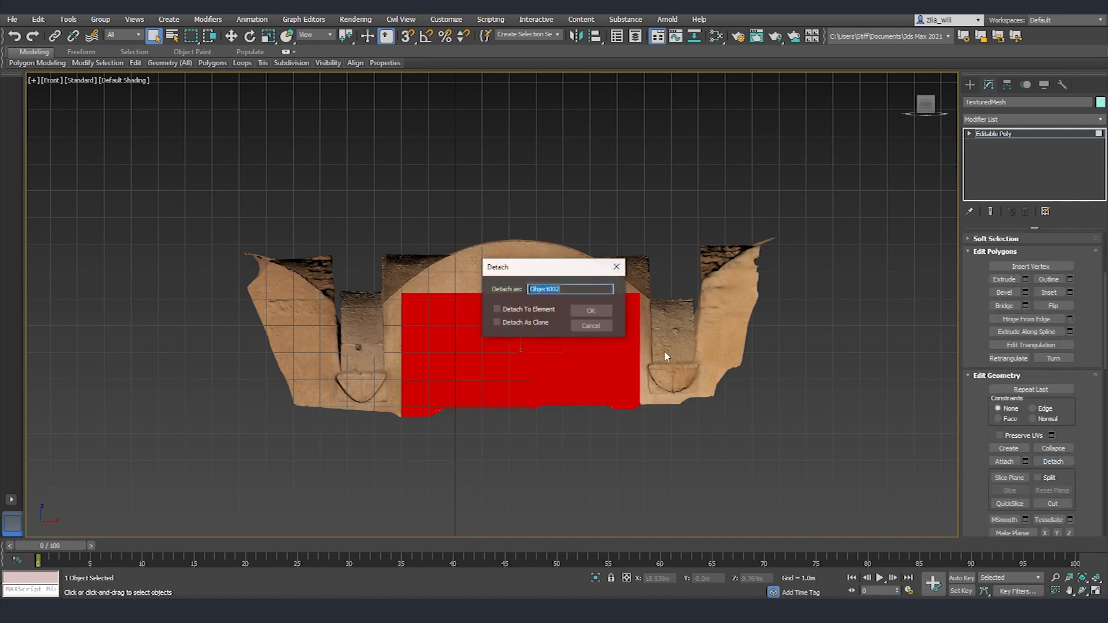
pyautogui.click(593, 315)
pyautogui.click(600, 305)
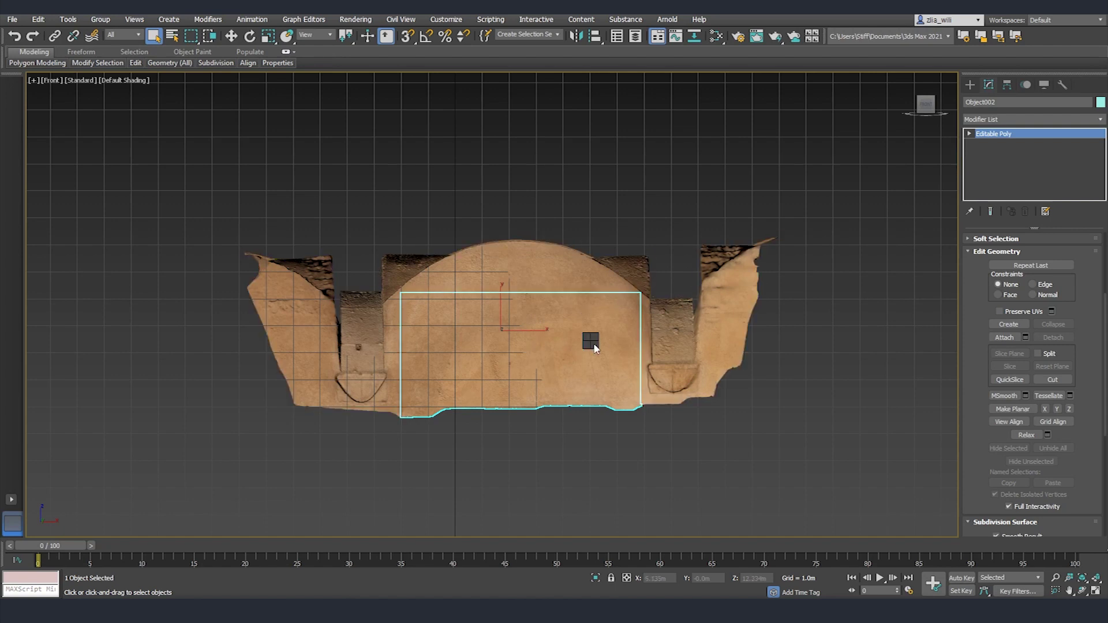
pyautogui.rightClick(590, 339)
pyautogui.click(635, 294)
pyautogui.moveTo(659, 385); pyautogui.dragTo(669, 352, button='middle')
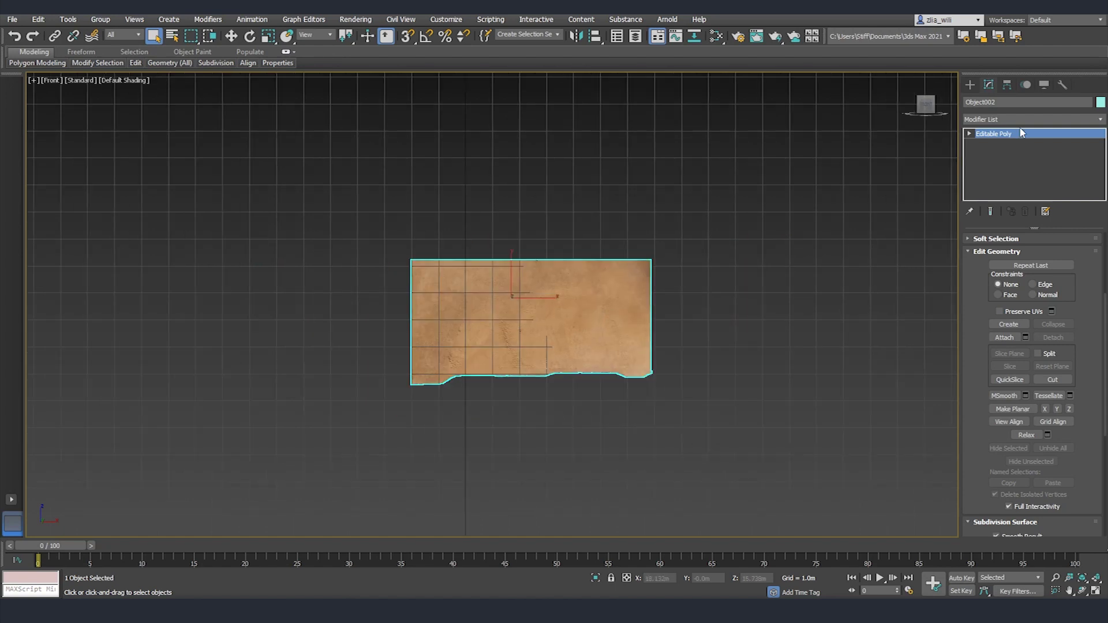
pyautogui.click(1028, 120)
# Add a Symmetry modifier on X and reposition its mirror plane to widen the patch
pyautogui.press('s')
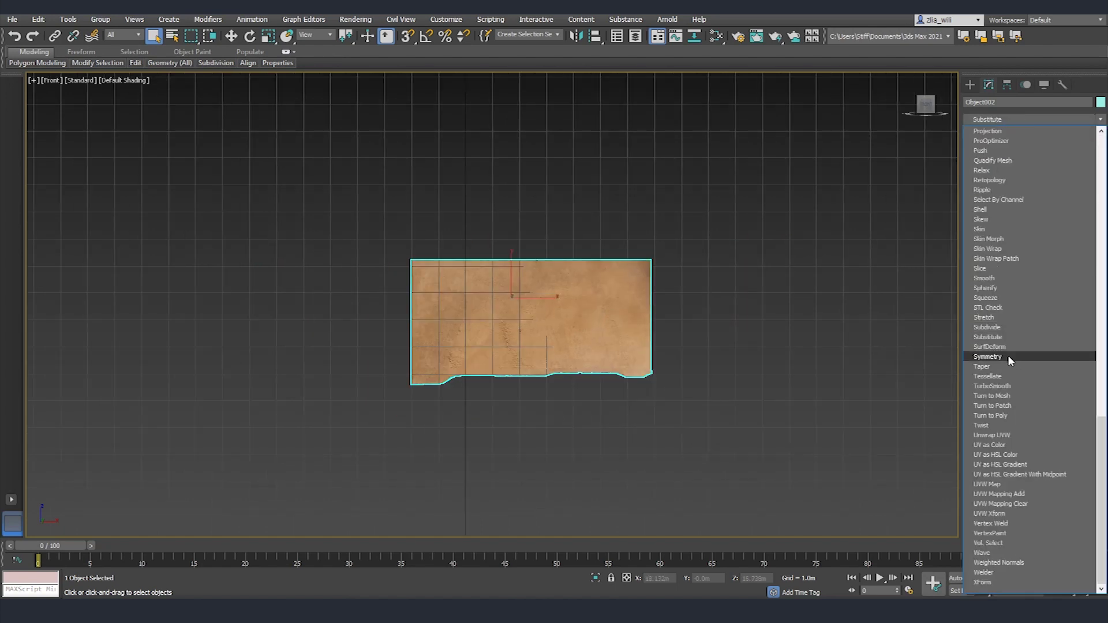
pyautogui.click(1012, 358)
pyautogui.press('w')
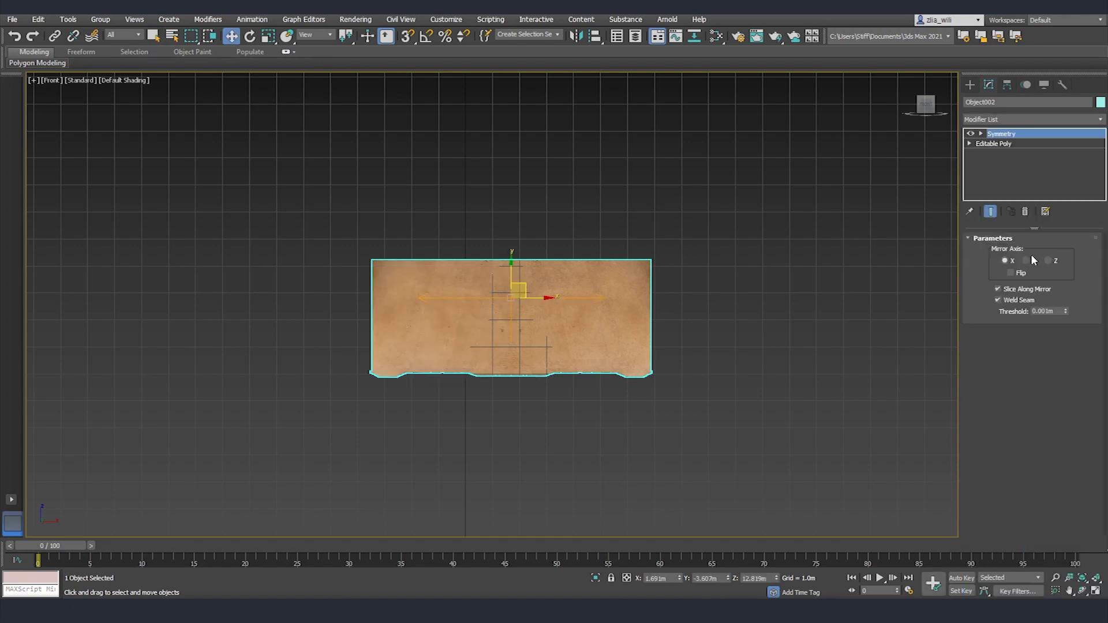
pyautogui.click(981, 134)
pyautogui.click(1002, 145)
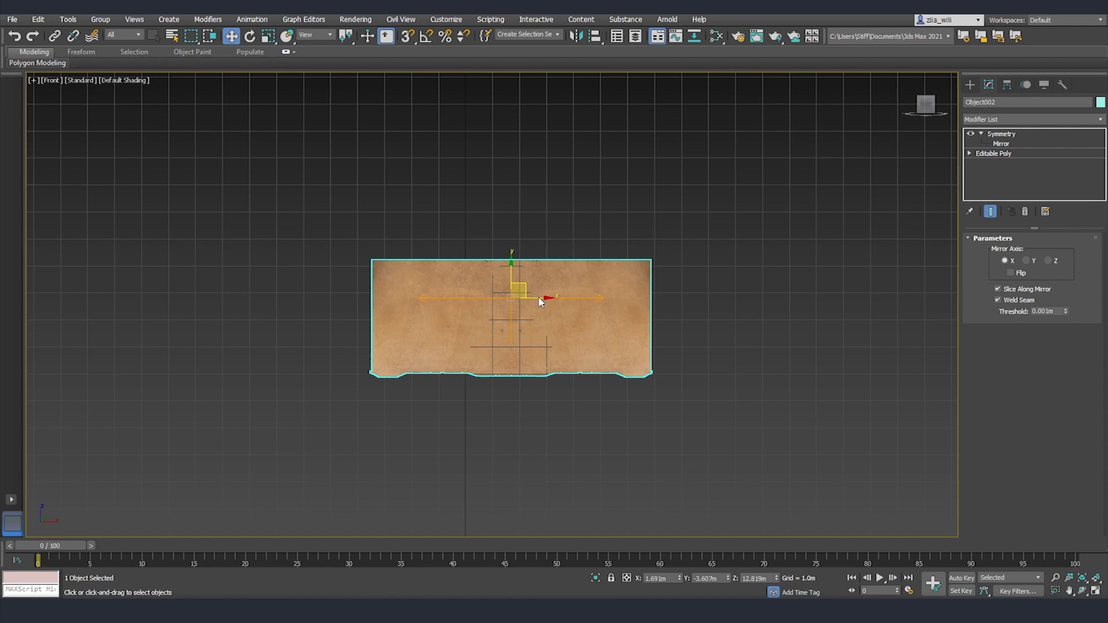
pyautogui.press('1')
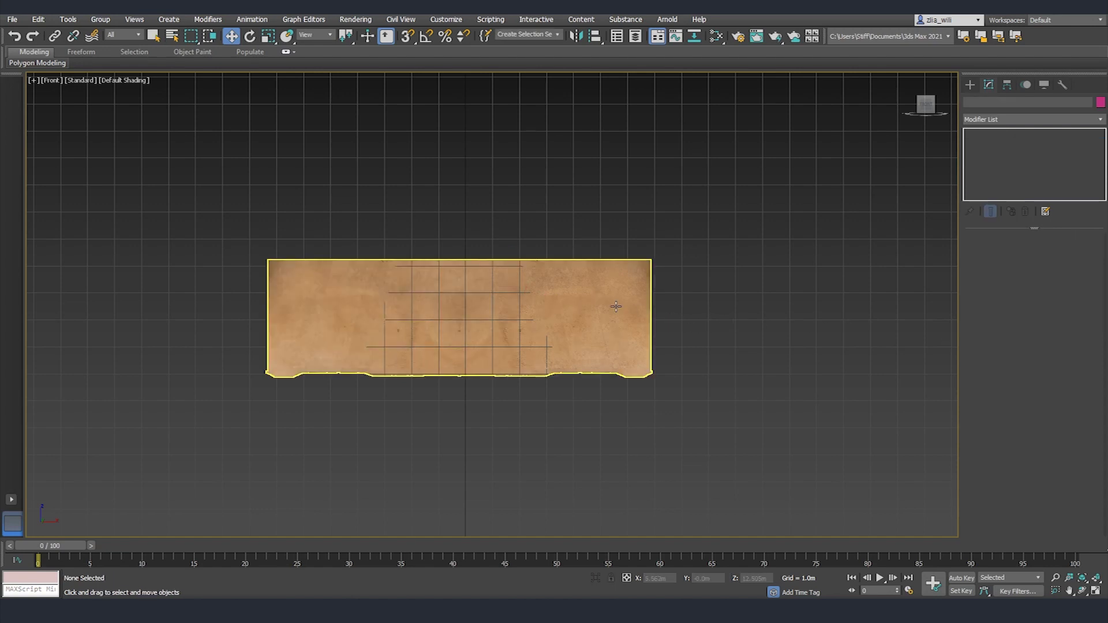
pyautogui.click(617, 306)
# Add a second Symmetry modifier on Z and drag its mirror plane down
pyautogui.click(1032, 119)
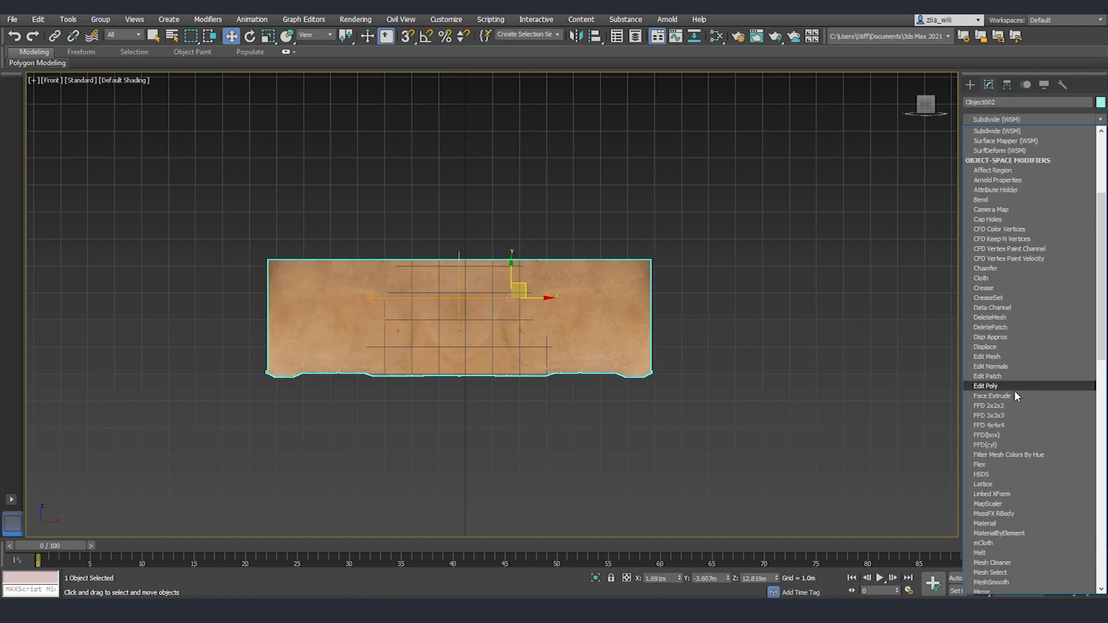
pyautogui.press('s')
pyautogui.press('s')
pyautogui.press('t')
pyautogui.press('r')
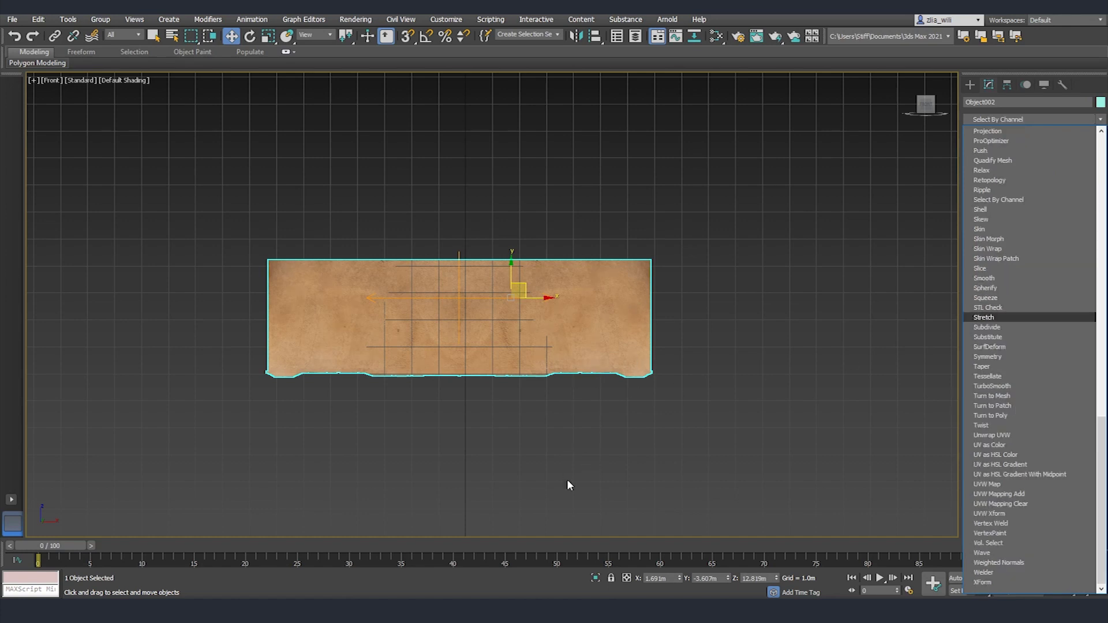
pyautogui.click(987, 357)
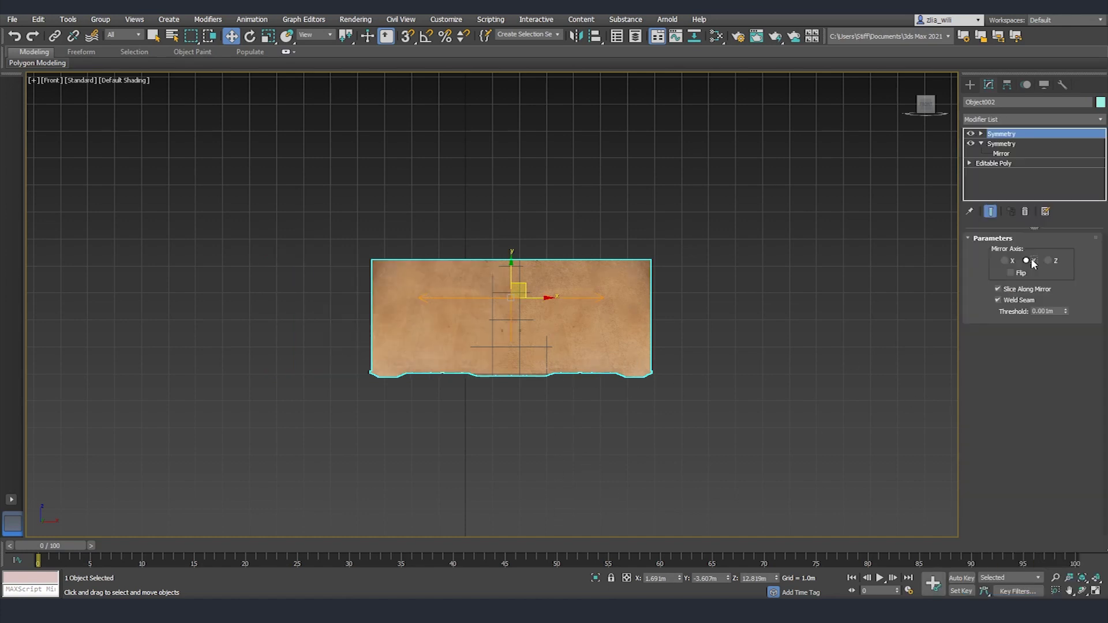
pyautogui.click(1028, 261)
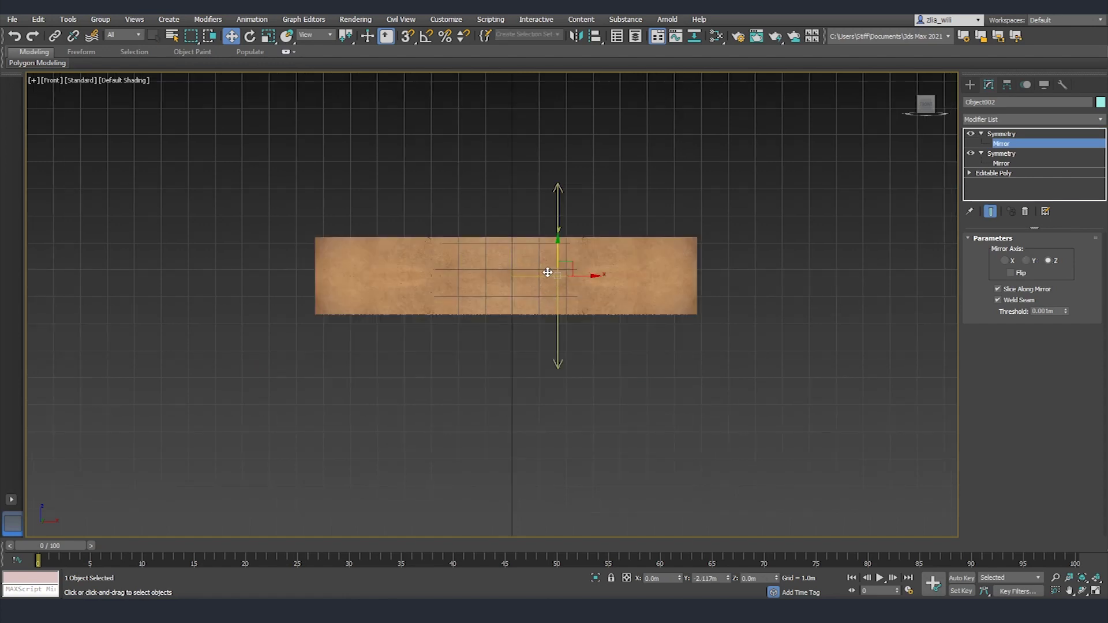
pyautogui.moveTo(557, 275); pyautogui.dragTo(558, 361)
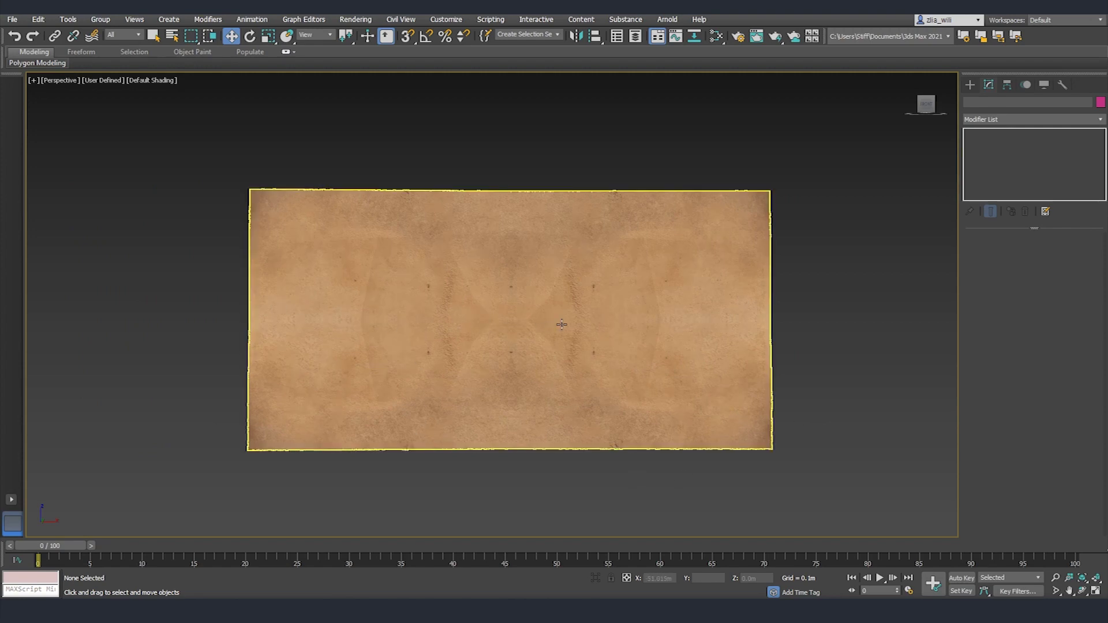
# Orbit, pan and zoom to view the textured plane edge-on, frontally and at an angle
pyautogui.scroll(-3, 593, 376)
pyautogui.moveTo(594, 376)
pyautogui.keyDown('alt'); pyautogui.mouseDown(button='middle')
pyautogui.moveTo(566, 398)
pyautogui.moveTo(509, 389)
pyautogui.moveTo(603, 359)
pyautogui.mouseUp(button='middle'); pyautogui.keyUp('alt')
pyautogui.scroll(-2, 603, 359)
pyautogui.moveTo(603, 359)
pyautogui.keyDown('alt'); pyautogui.mouseDown(button='middle')
pyautogui.moveTo(579, 379)
pyautogui.moveTo(592, 367)
pyautogui.mouseUp(button='middle'); pyautogui.keyUp('alt')
pyautogui.scroll(5, 591, 369)
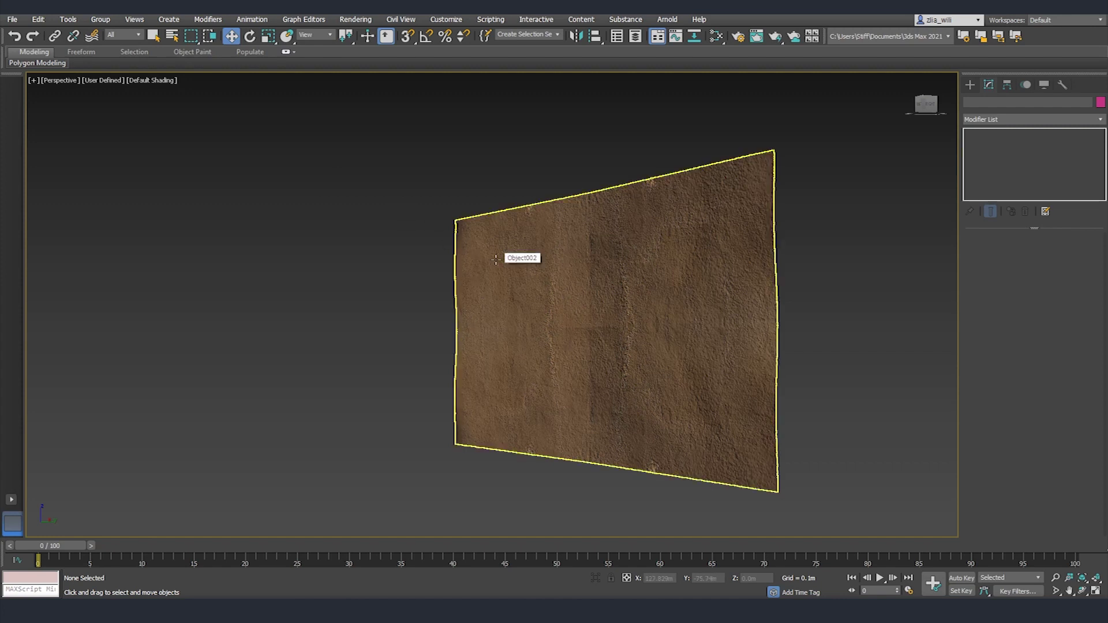
pyautogui.scroll(-3, 495, 260)
pyautogui.keyDown('alt'); pyautogui.moveTo(496, 260); pyautogui.dragTo(598, 307, button='middle'); pyautogui.keyUp('alt')
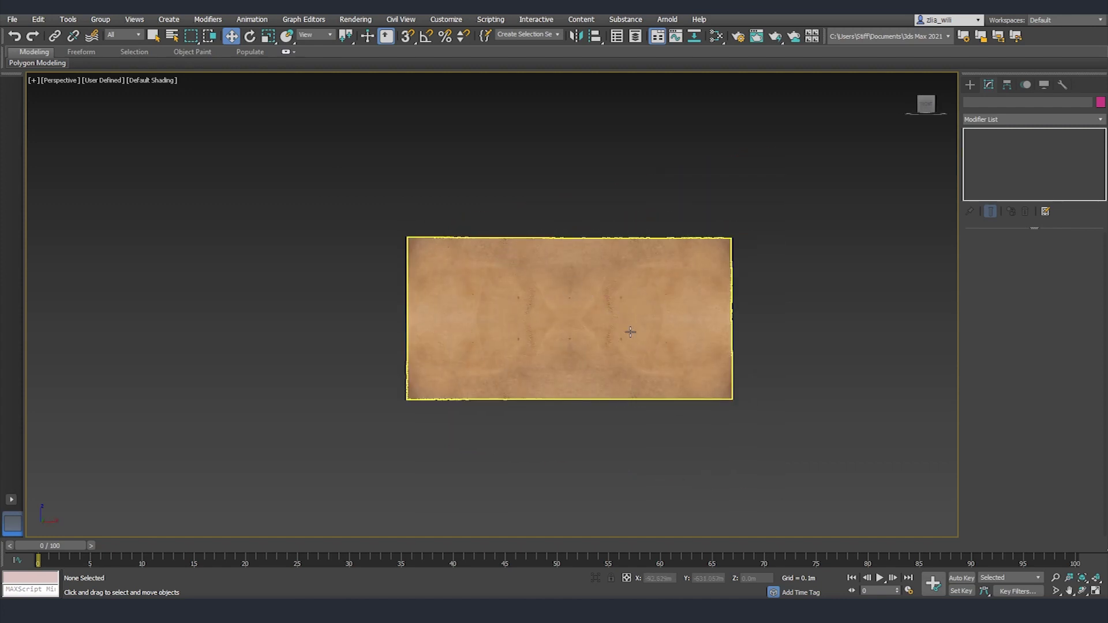
pyautogui.scroll(-2, 637, 361)
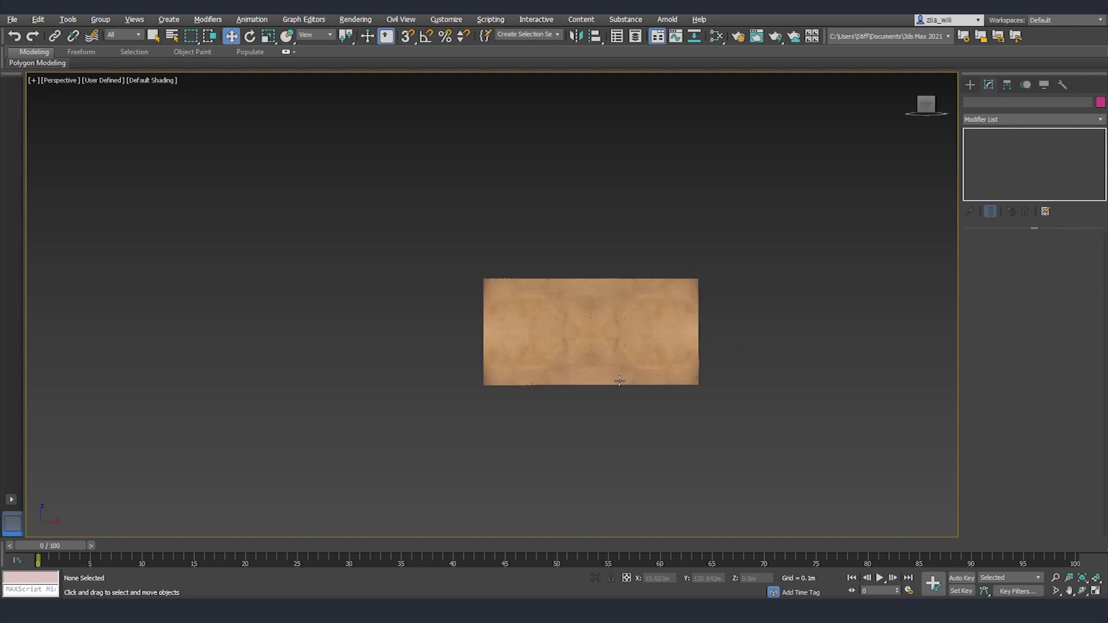
pyautogui.scroll(2, 601, 345)
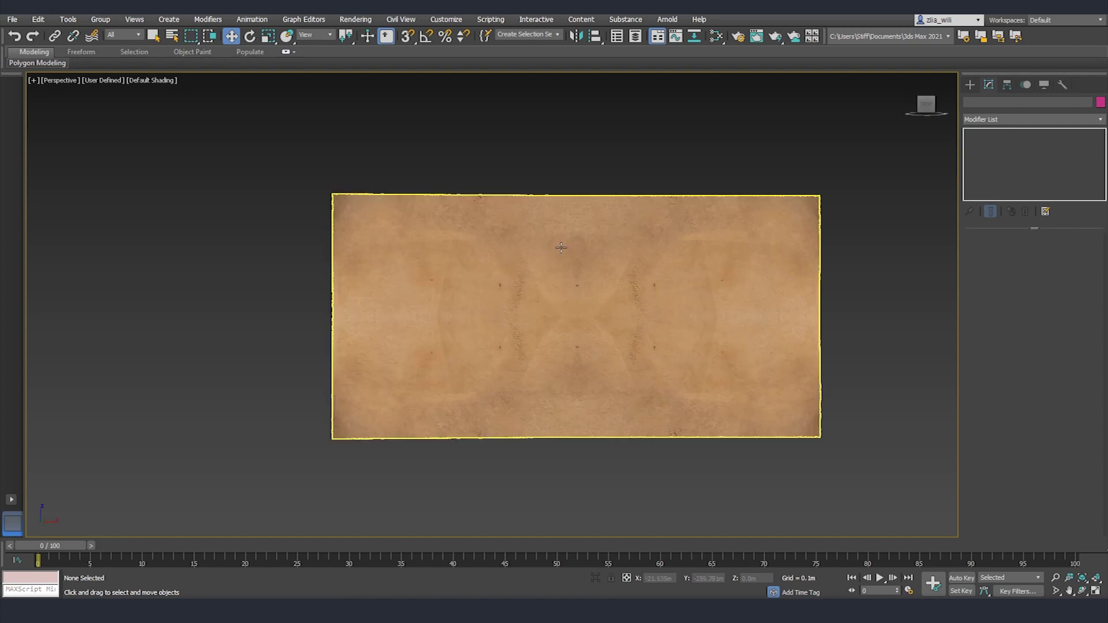
pyautogui.moveTo(596, 364); pyautogui.dragTo(566, 368, button='middle')
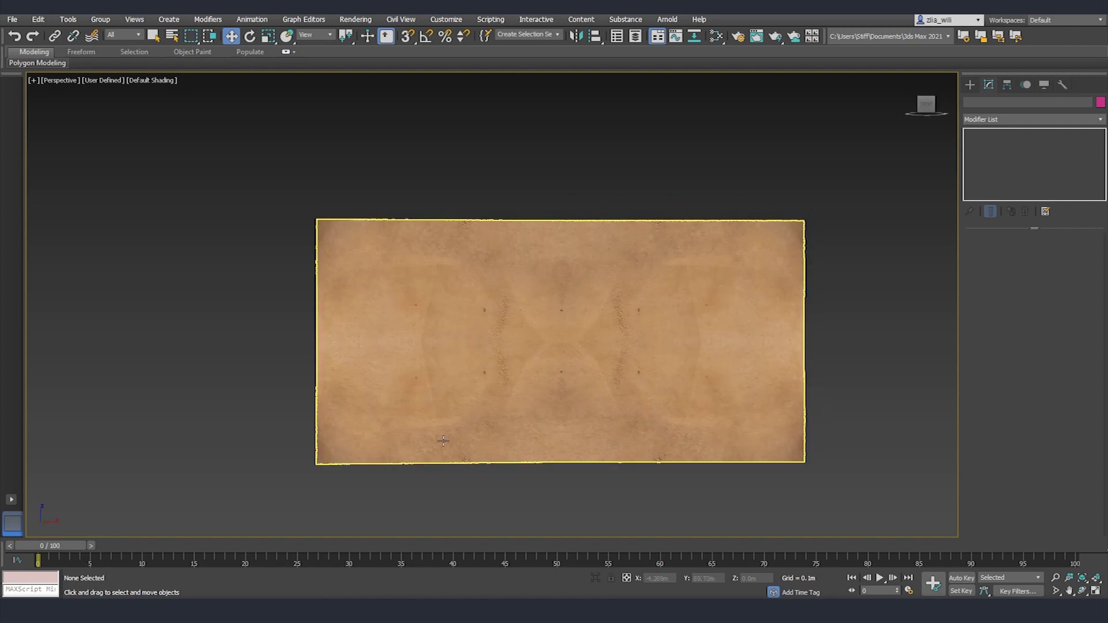
pyautogui.scroll(-3, 634, 423)
pyautogui.moveTo(625, 443)
pyautogui.keyDown('alt'); pyautogui.mouseDown(button='middle')
pyautogui.moveTo(596, 430)
pyautogui.moveTo(579, 381)
pyautogui.mouseUp(button='middle'); pyautogui.keyUp('alt')
pyautogui.scroll(3, 588, 372)
# Toggle Edged Faces on and off to inspect the plane's mesh, then face it
pyautogui.press('F4')
pyautogui.scroll(5, 605, 298)
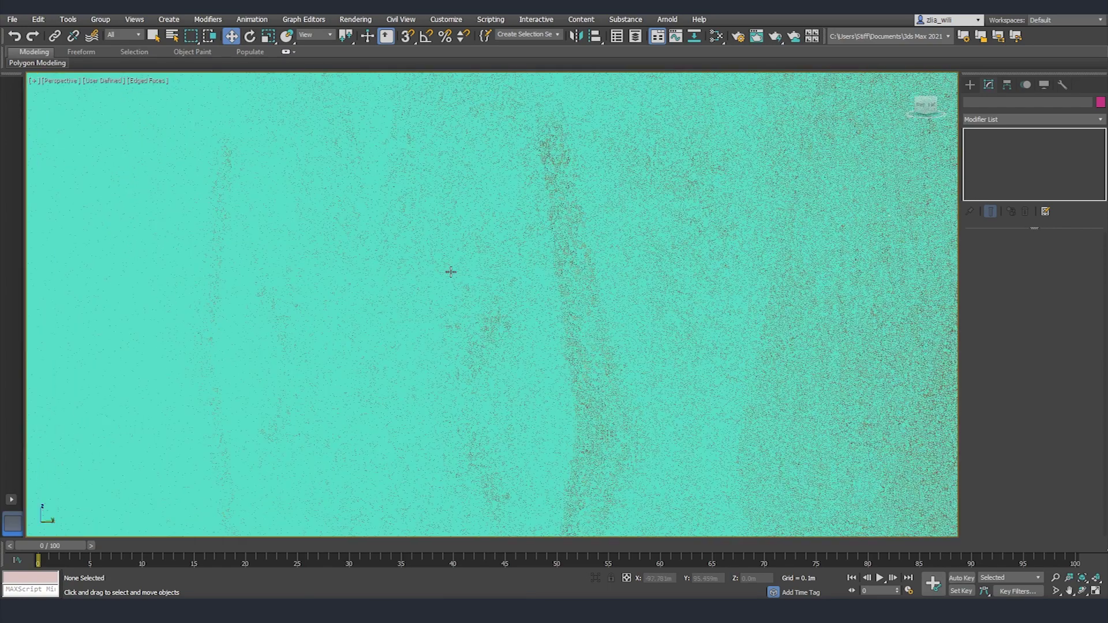
pyautogui.press('F4')
pyautogui.scroll(-8, 623, 344)
pyautogui.keyDown('alt'); pyautogui.moveTo(650, 355); pyautogui.dragTo(644, 356, button='middle'); pyautogui.keyUp('alt')
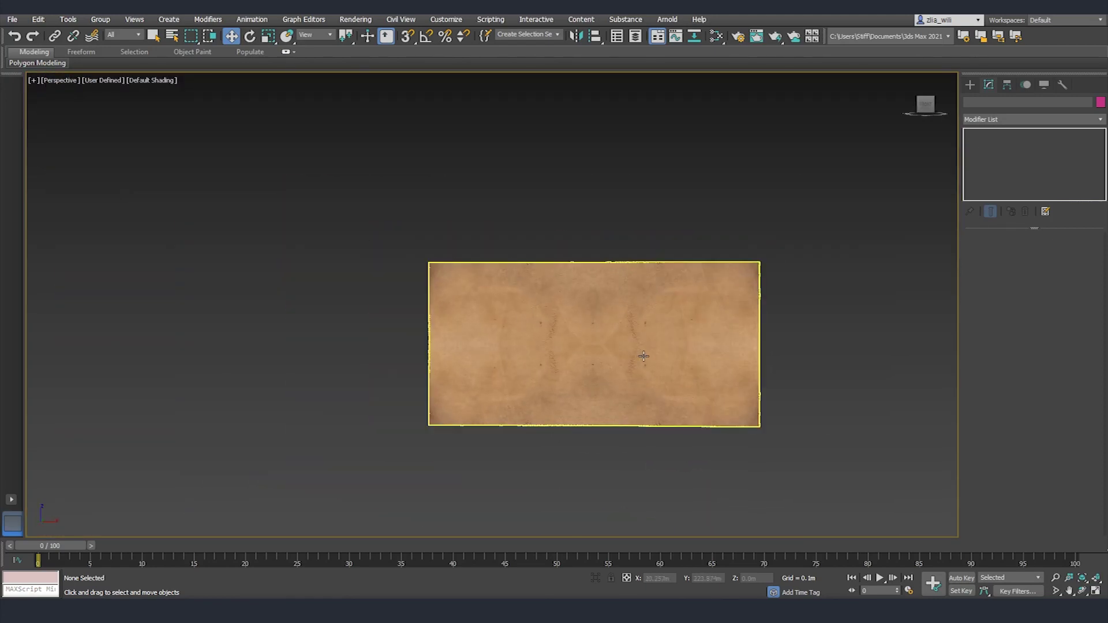
pyautogui.scroll(3, 644, 356)
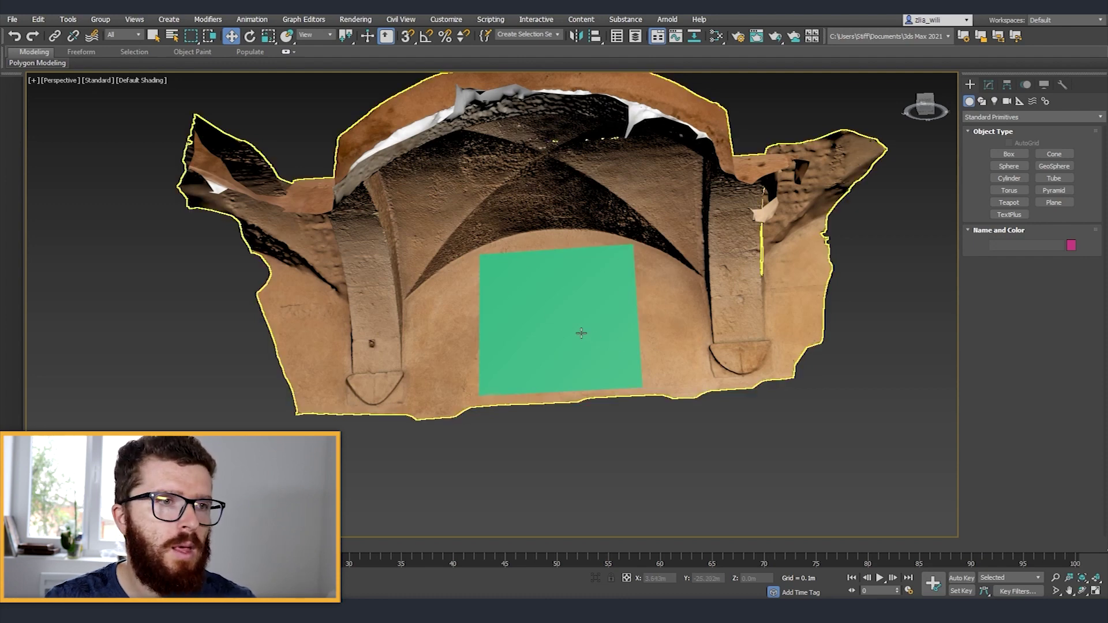
# Select Plane002 and in Render To Texture pick the vault mesh as projection target
pyautogui.scroll(4, 580, 331)
pyautogui.click(433, 383)
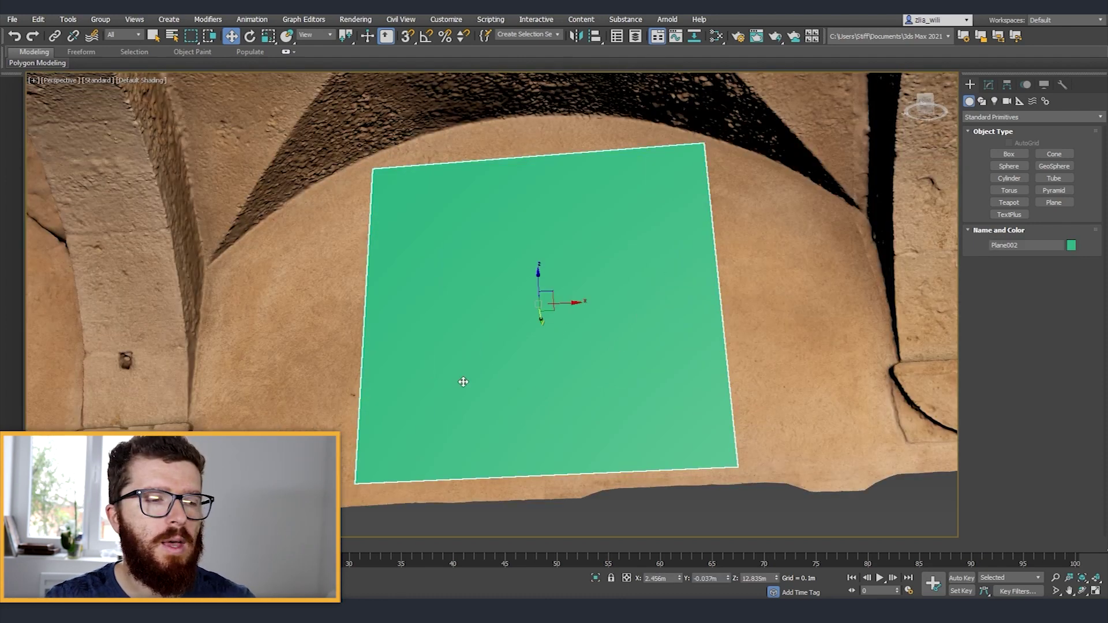
pyautogui.hotkey('shift', 'z')
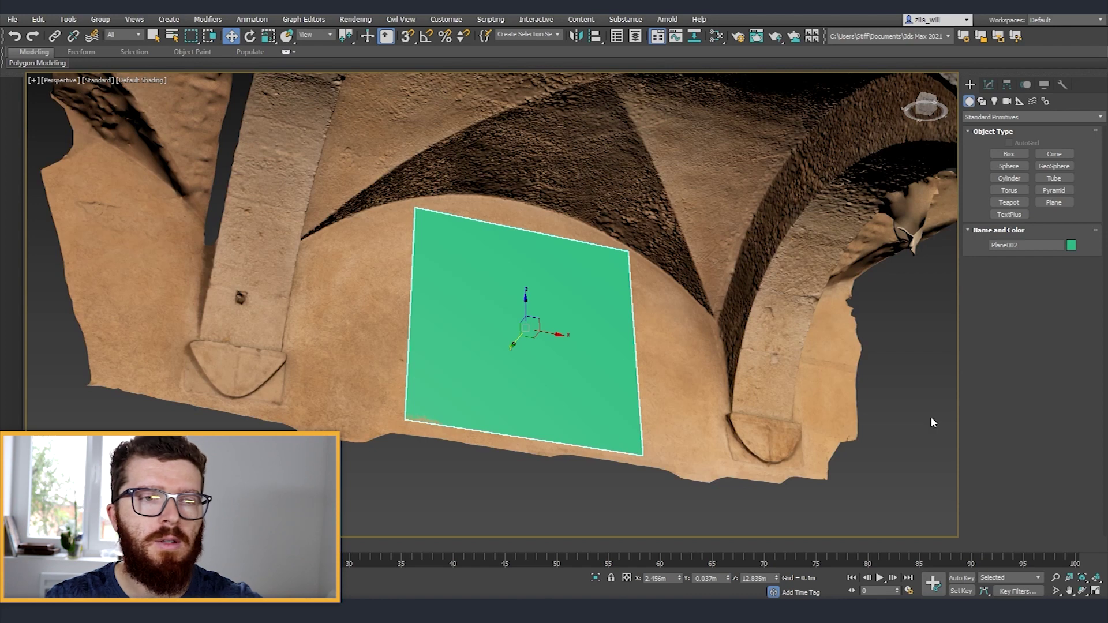
pyautogui.press('0')
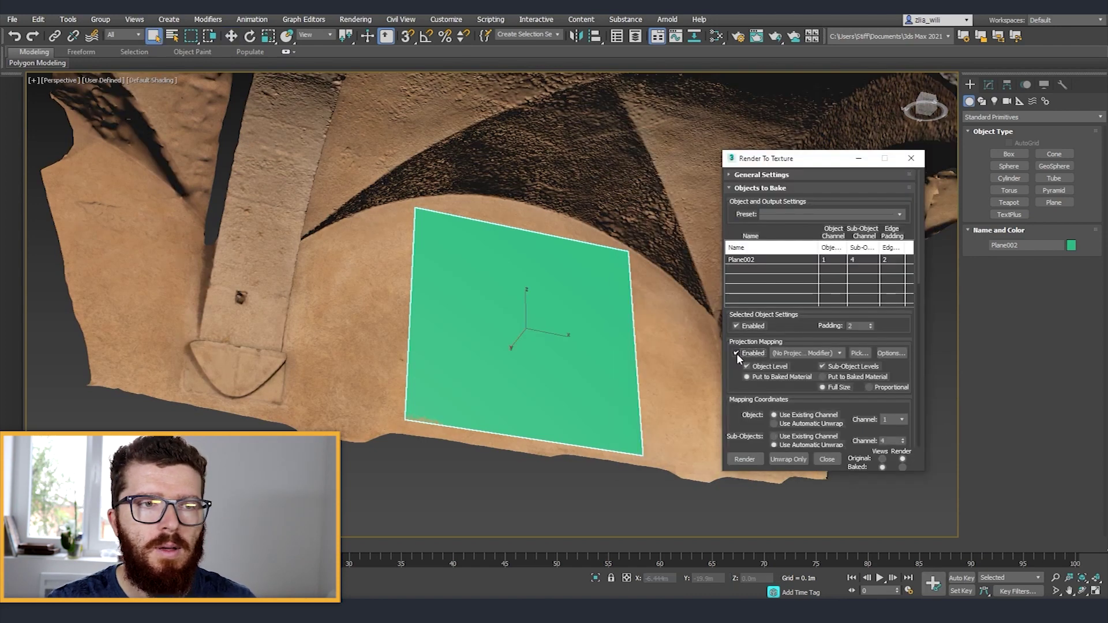
pyautogui.click(861, 354)
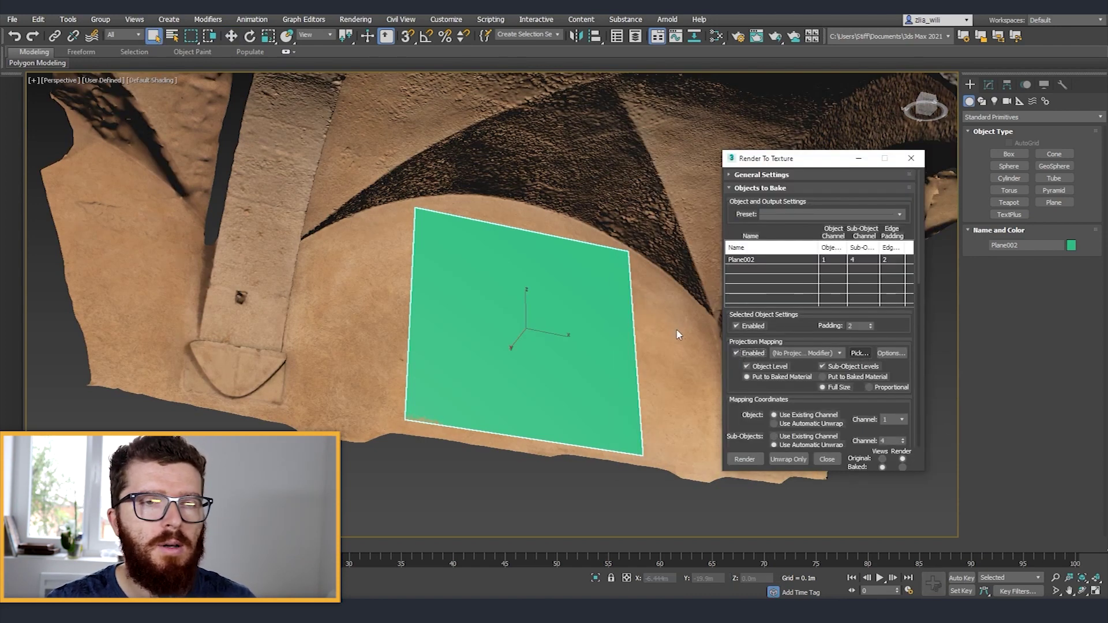
pyautogui.doubleClick(74, 82)
# Add an Arnold_albedo element at 1024x1024 and render the bake
pyautogui.scroll(-2, 816, 378)
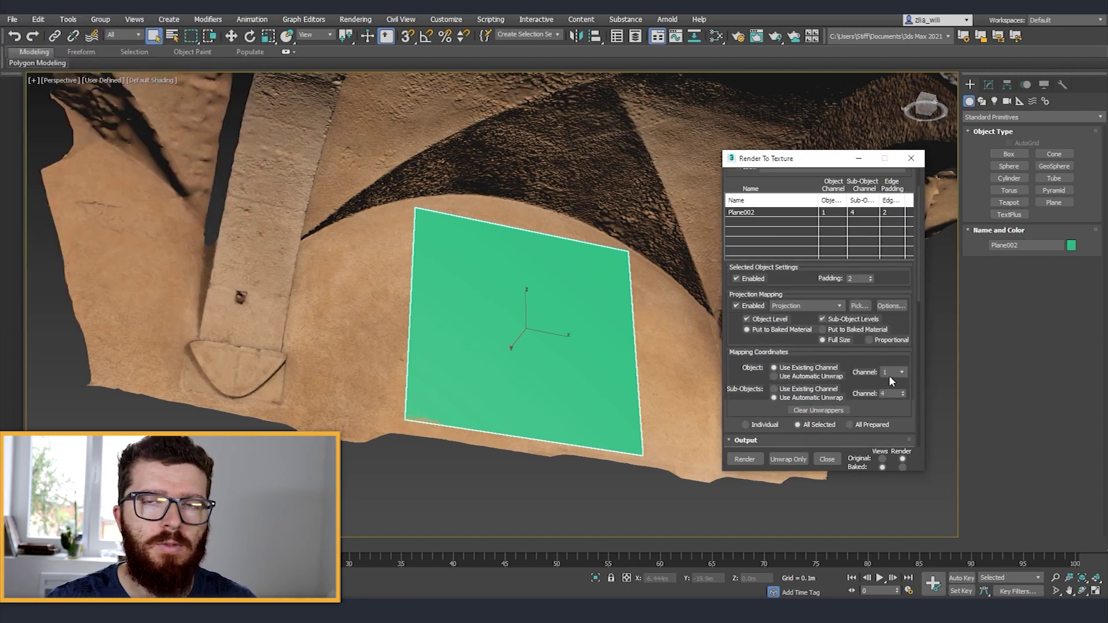
pyautogui.scroll(-3, 803, 302)
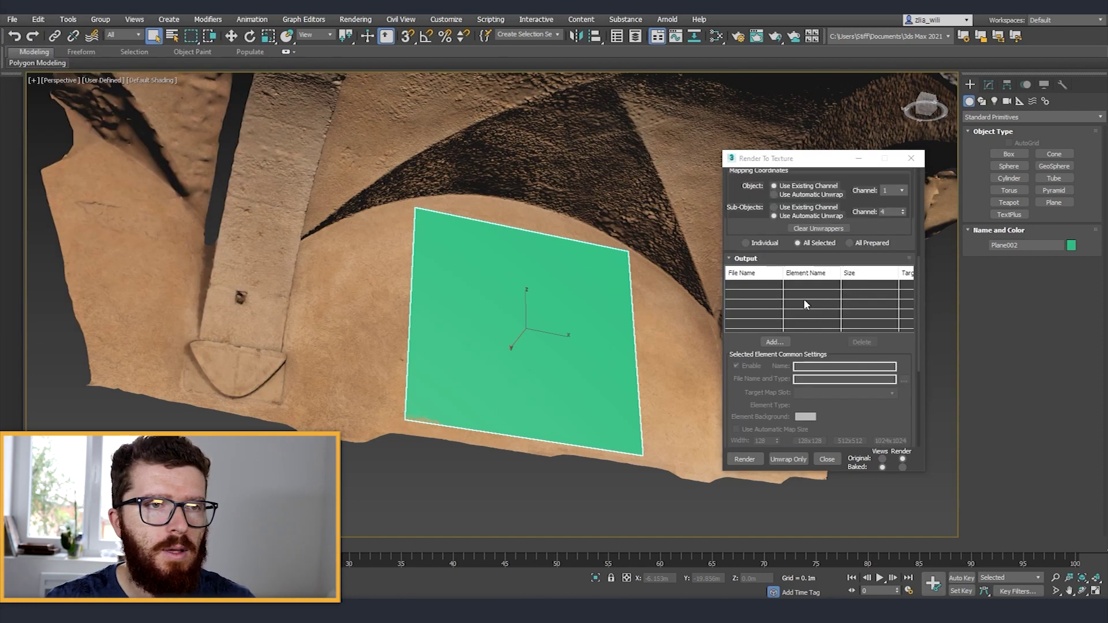
pyautogui.click(772, 341)
pyautogui.moveTo(590, 271); pyautogui.dragTo(590, 294)
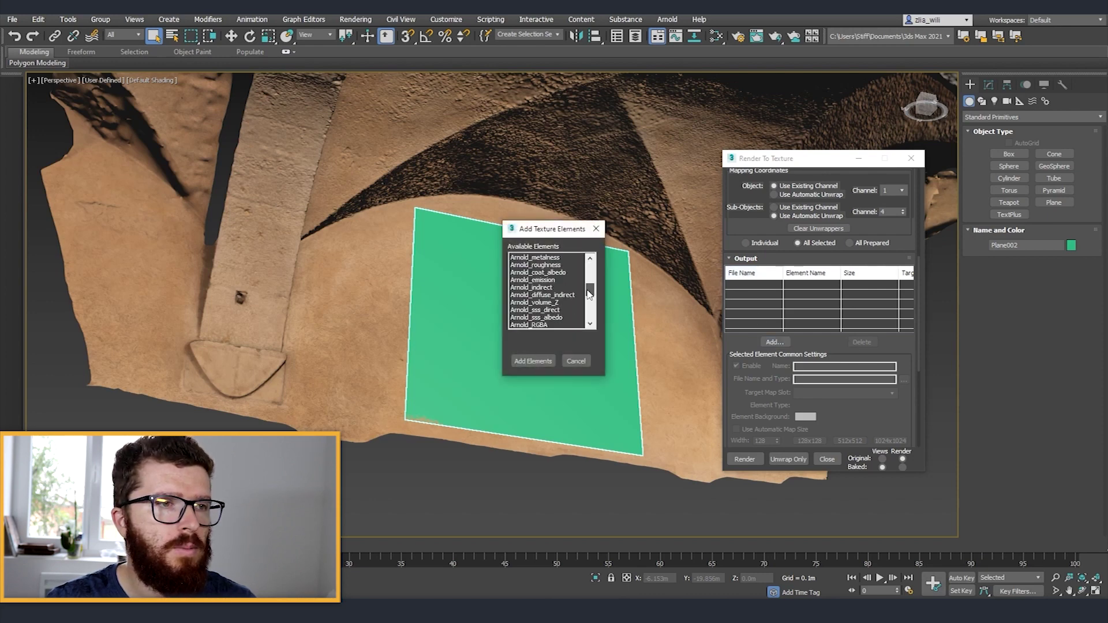
pyautogui.click(893, 401)
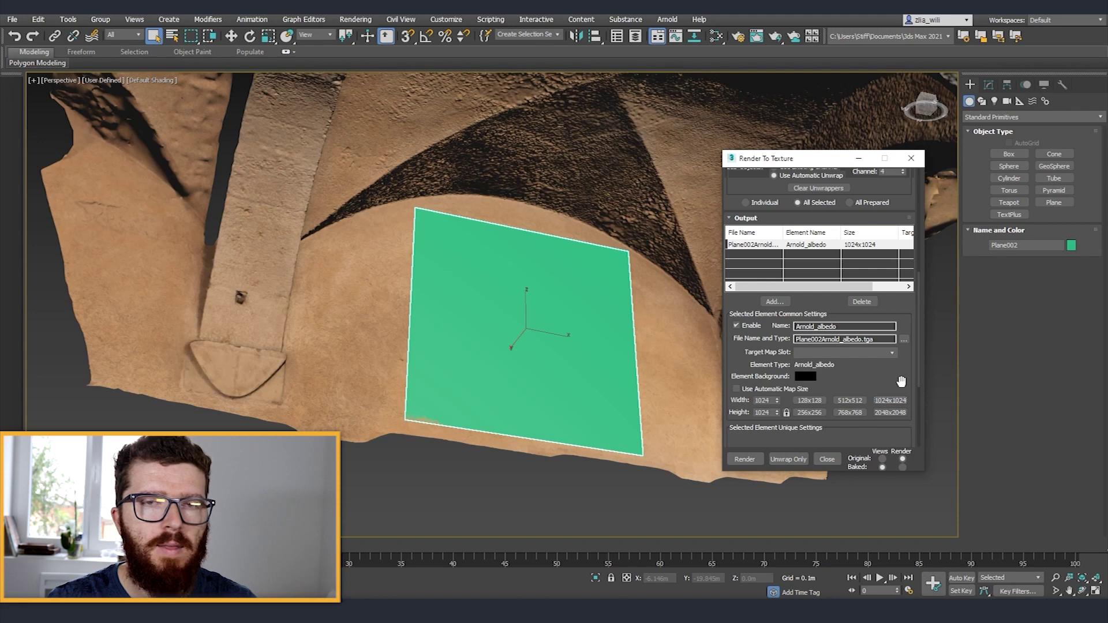
pyautogui.click(744, 459)
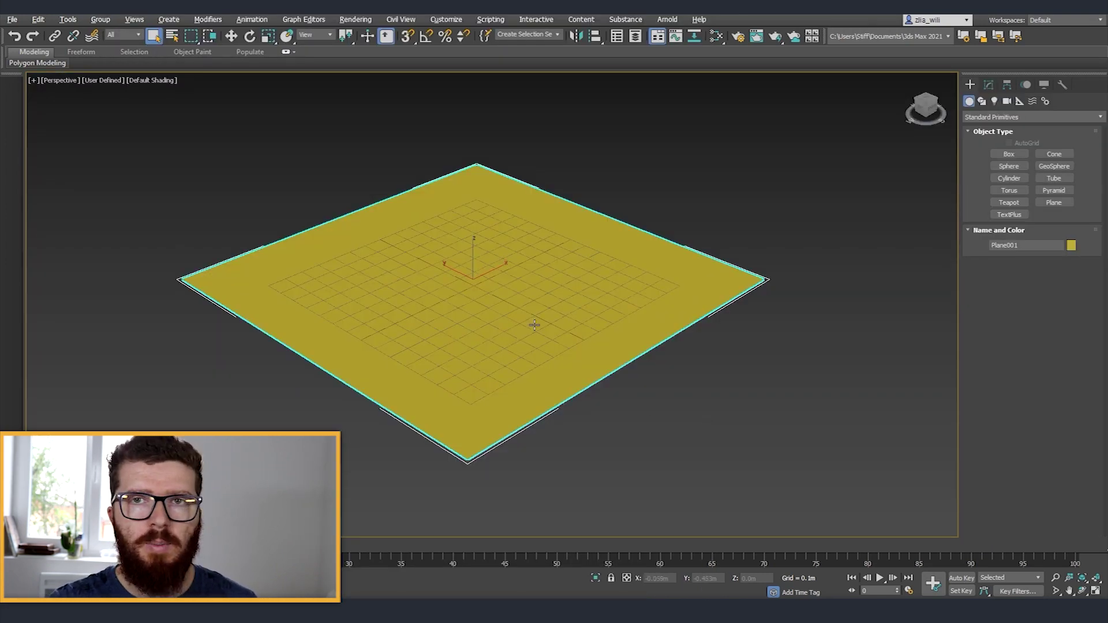
# In the Slate Material Editor, create a Bitmap Random Tiling map node
pyautogui.press('m')
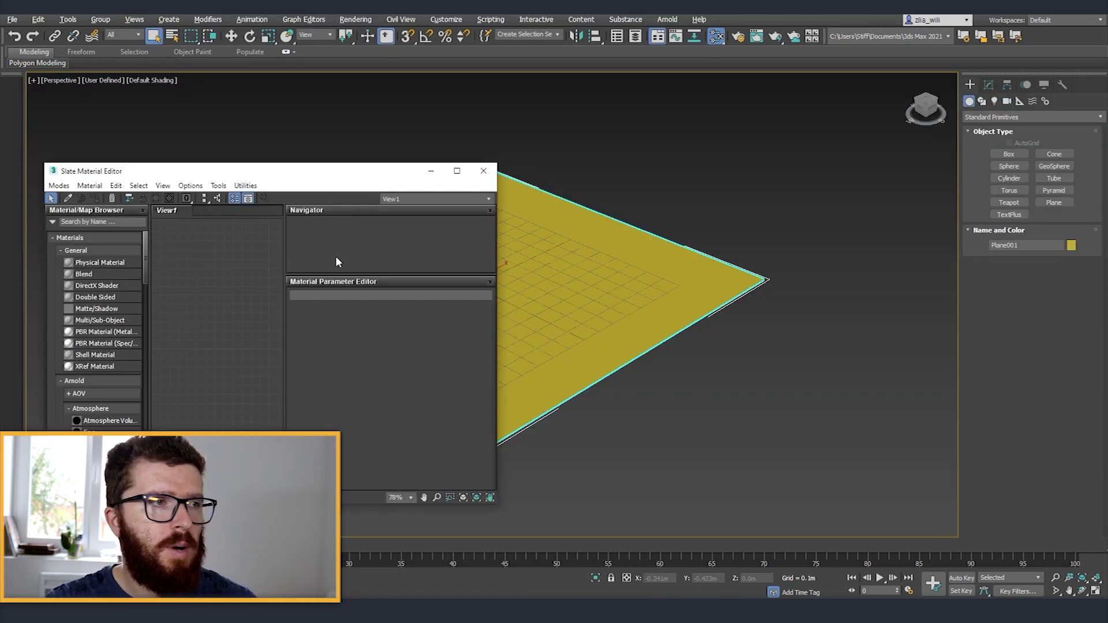
pyautogui.moveTo(291, 176); pyautogui.dragTo(341, 171)
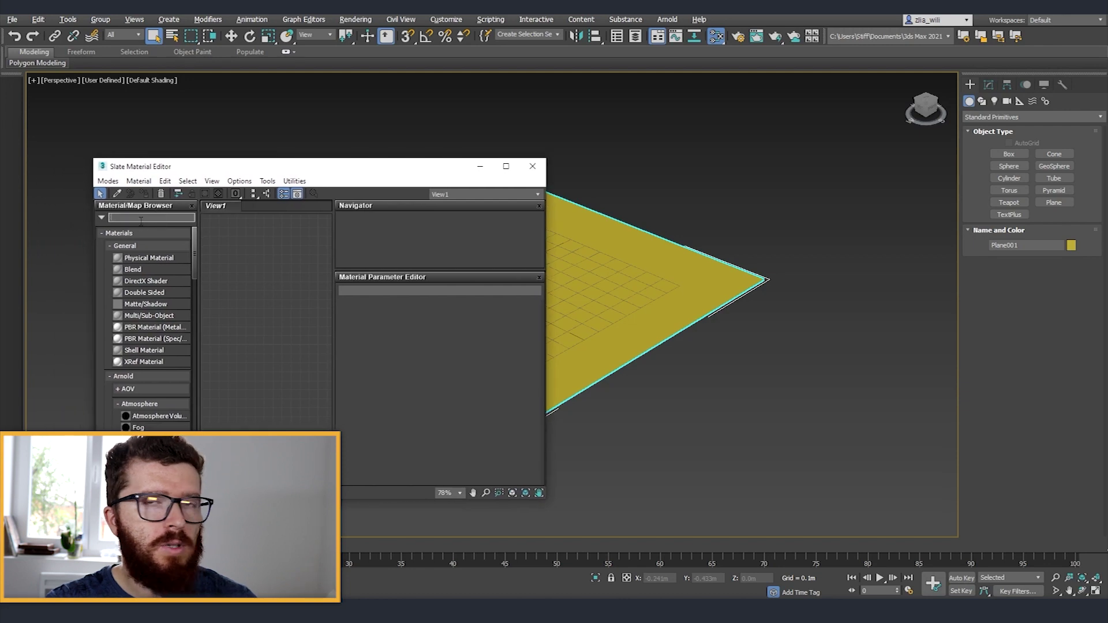
pyautogui.write('ra')
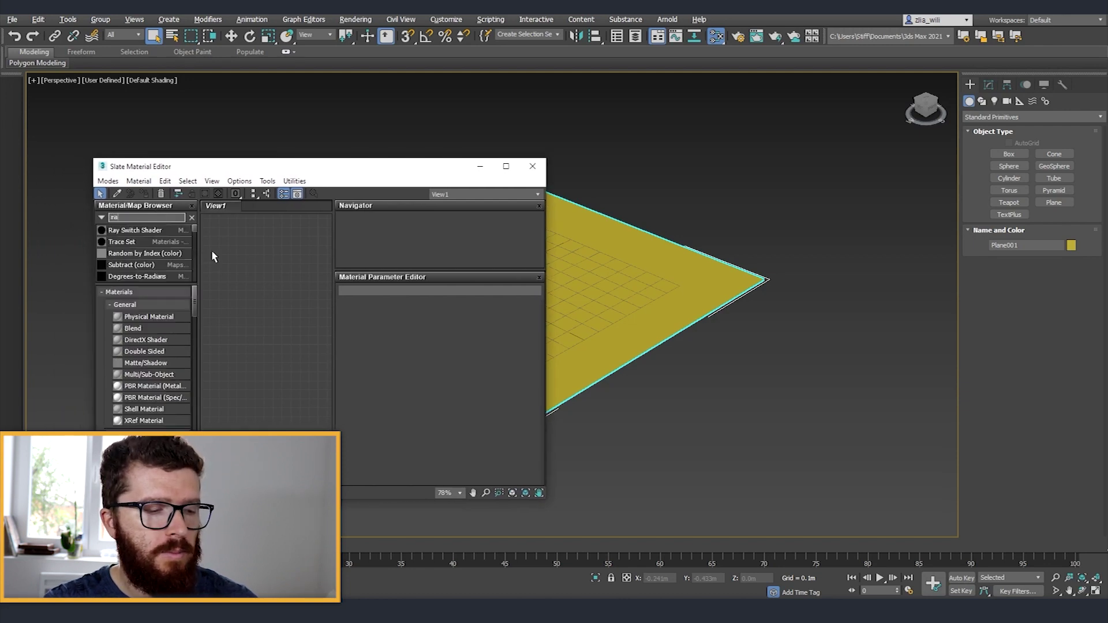
pyautogui.write('ndom')
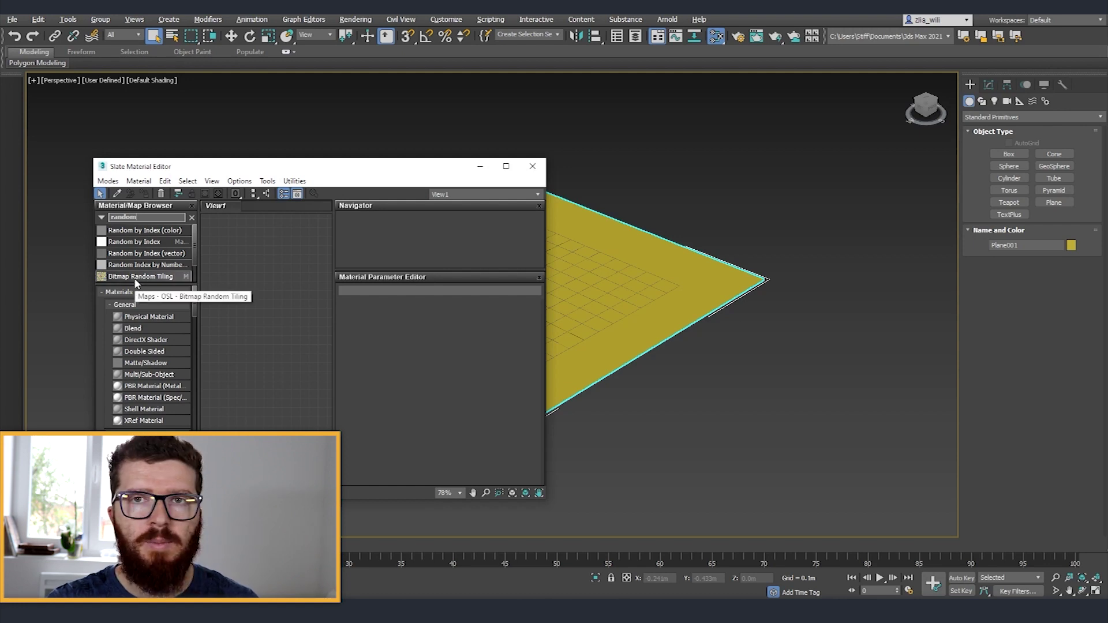
pyautogui.moveTo(134, 278); pyautogui.dragTo(250, 312)
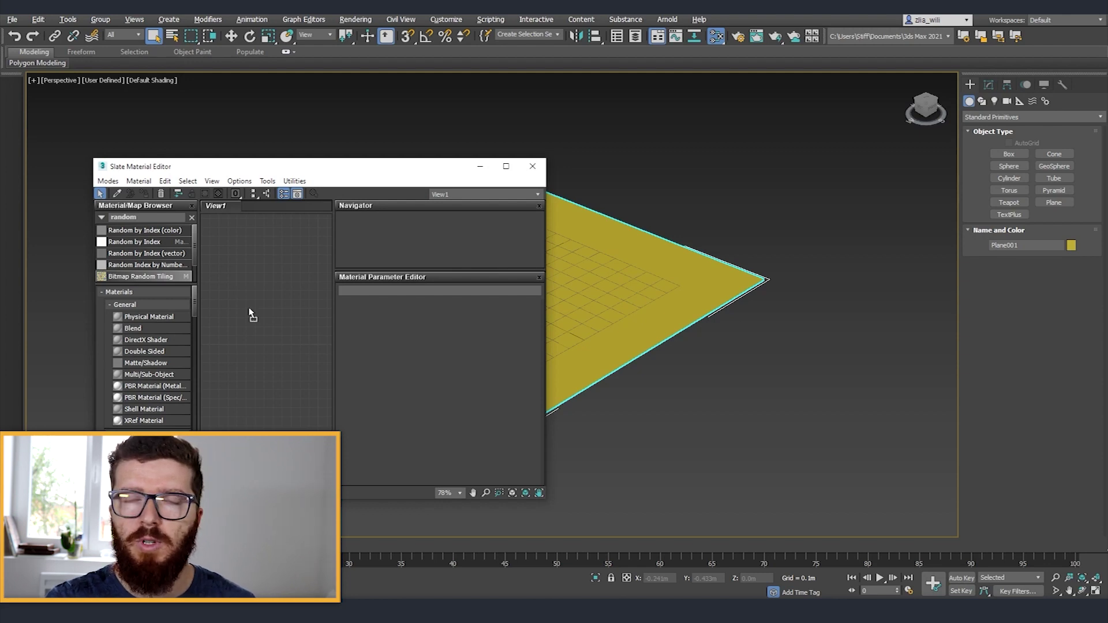
pyautogui.moveTo(249, 311); pyautogui.dragTo(249, 313)
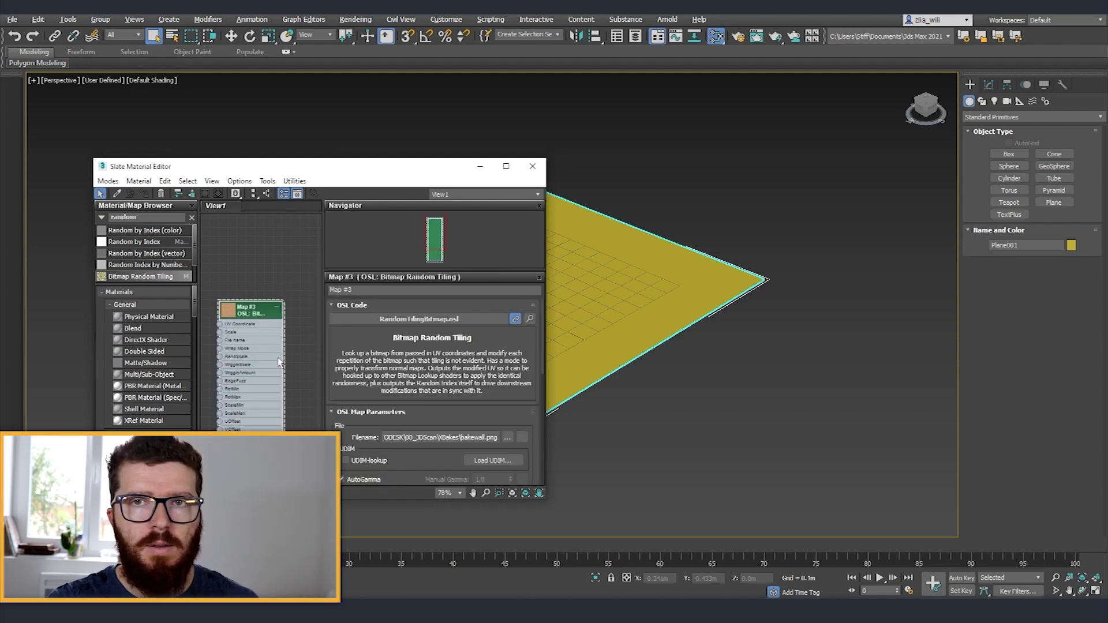
# Wire the tiling map into a PBR Metal/Rough Base Color and assign it to the plane
pyautogui.scroll(-3, 300, 365)
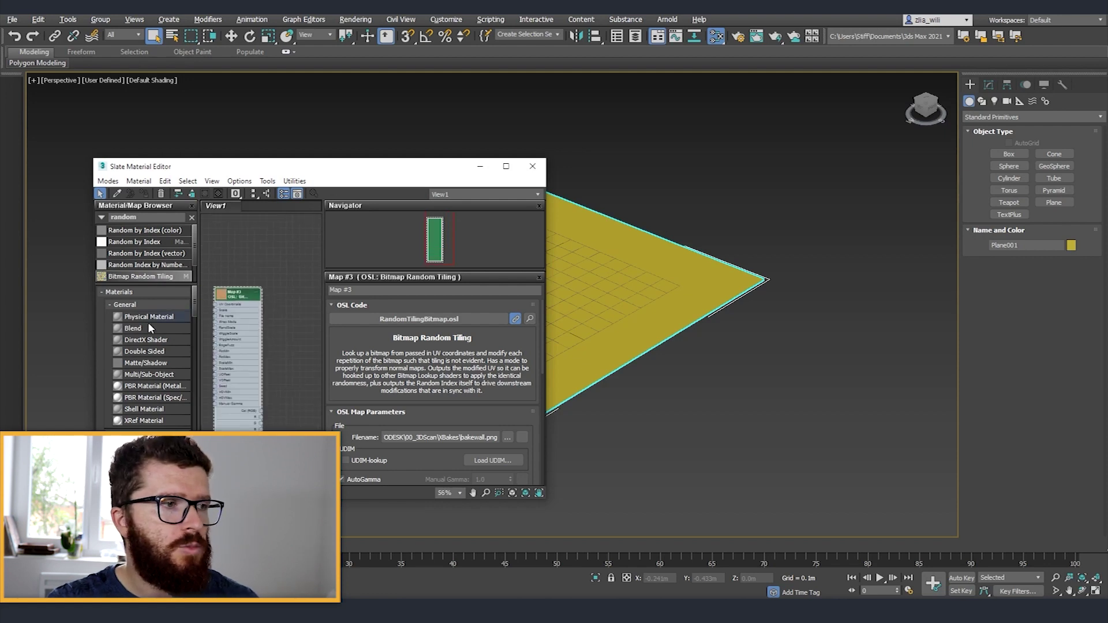
pyautogui.moveTo(152, 385); pyautogui.dragTo(297, 372)
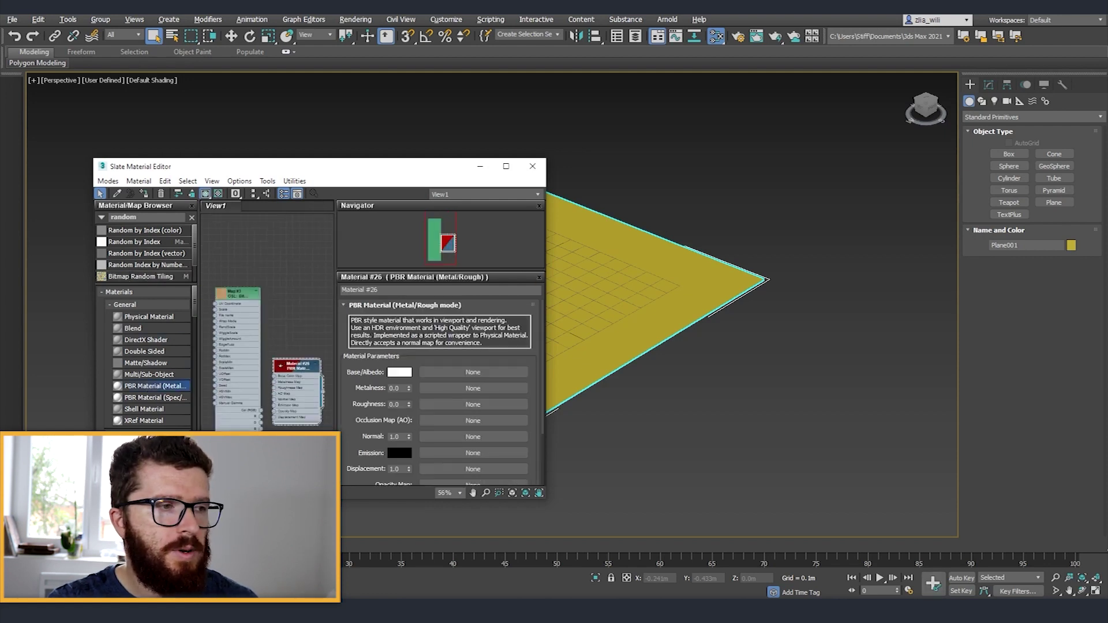
pyautogui.scroll(2, 272, 409)
pyautogui.scroll(2, 271, 408)
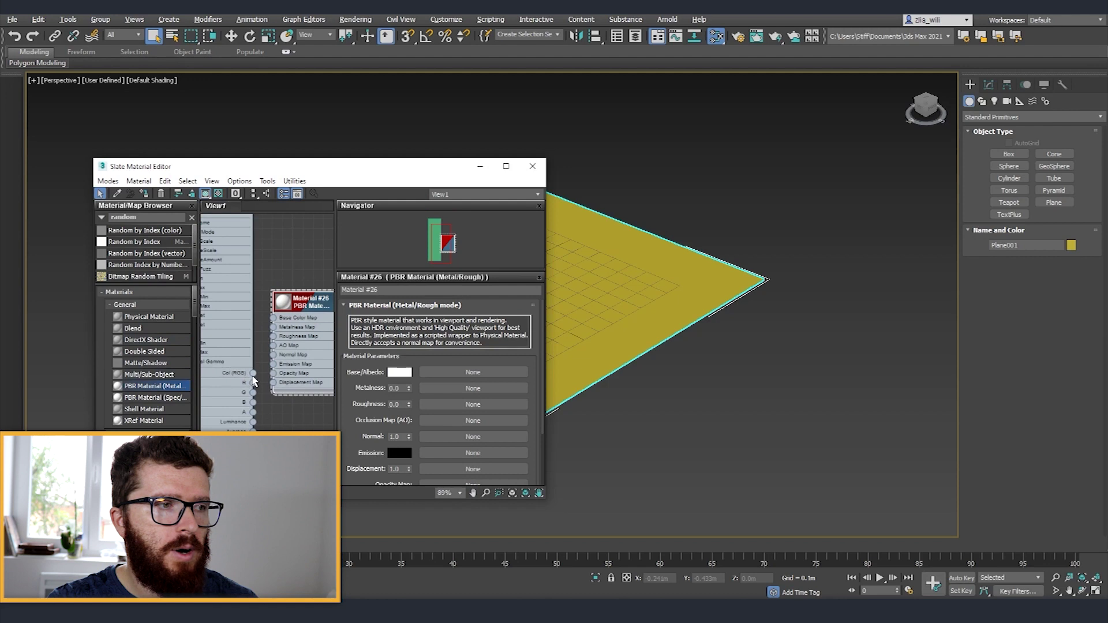
pyautogui.moveTo(253, 374); pyautogui.dragTo(273, 320)
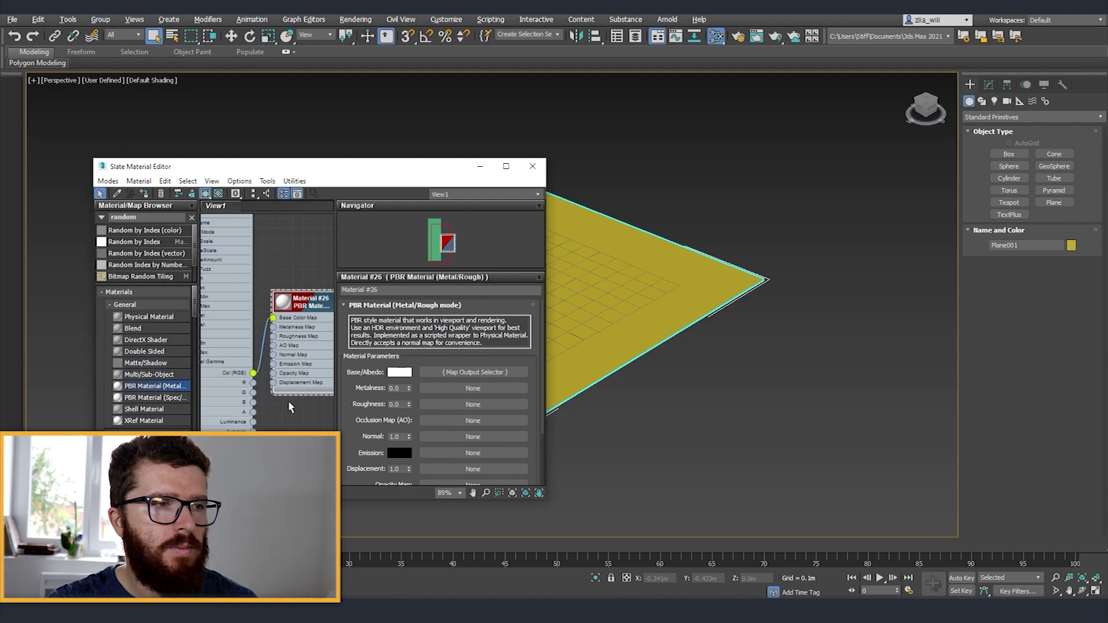
pyautogui.moveTo(583, 331); pyautogui.dragTo(631, 331, button='middle')
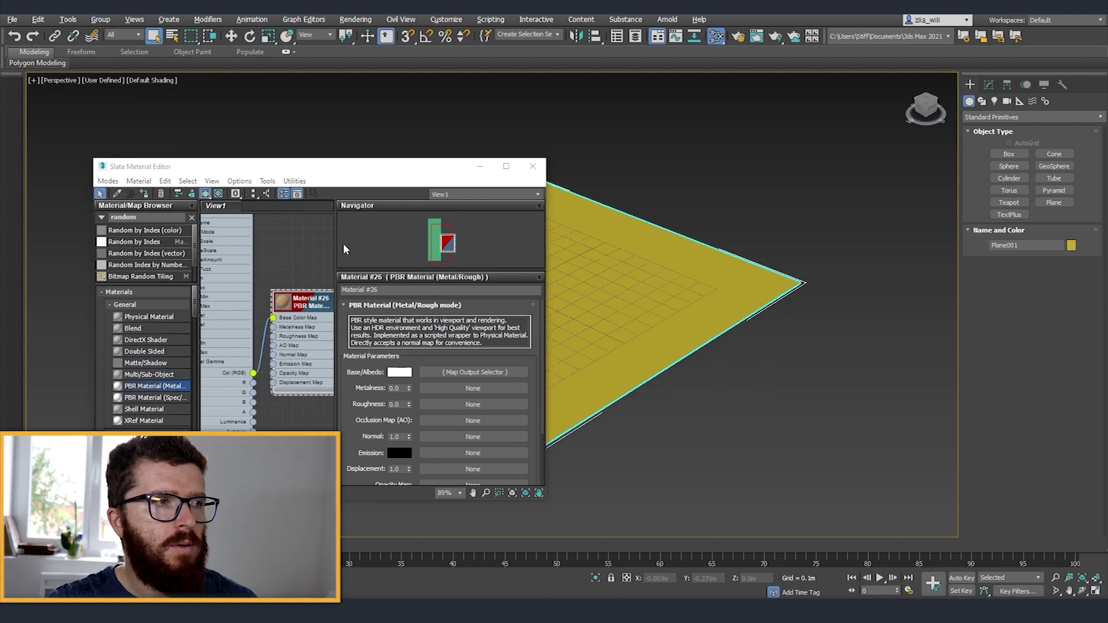
pyautogui.click(145, 195)
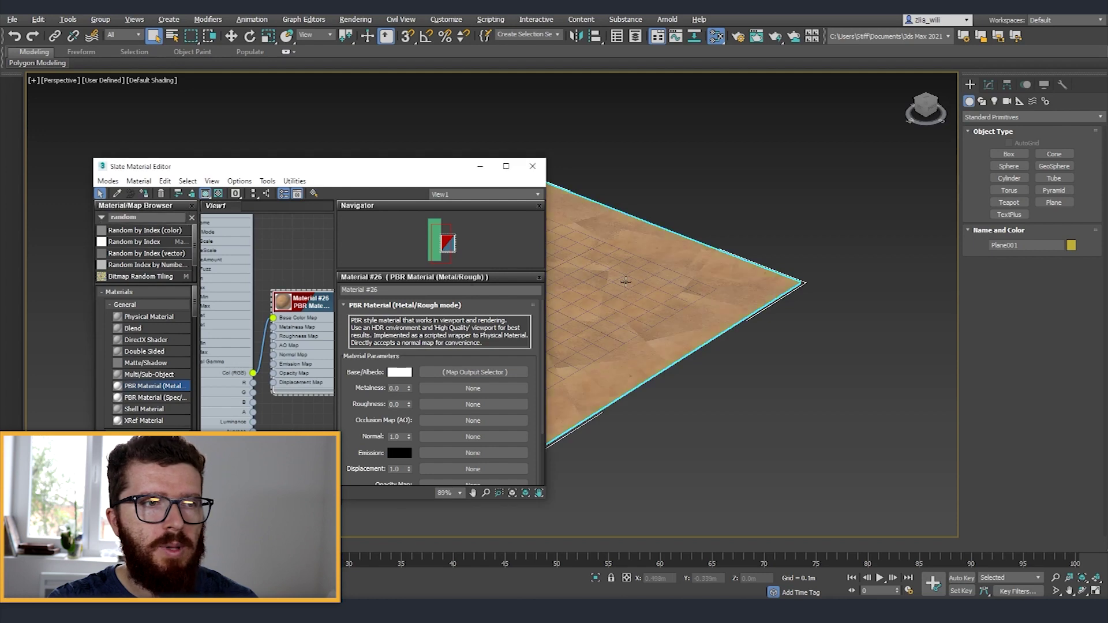
# Set the Bitmap Random Tiling map's Overall Scale to 0.7
pyautogui.moveTo(636, 329); pyautogui.dragTo(779, 351, button='middle')
pyautogui.keyDown('alt'); pyautogui.moveTo(761, 288); pyautogui.dragTo(683, 321, button='middle'); pyautogui.keyUp('alt')
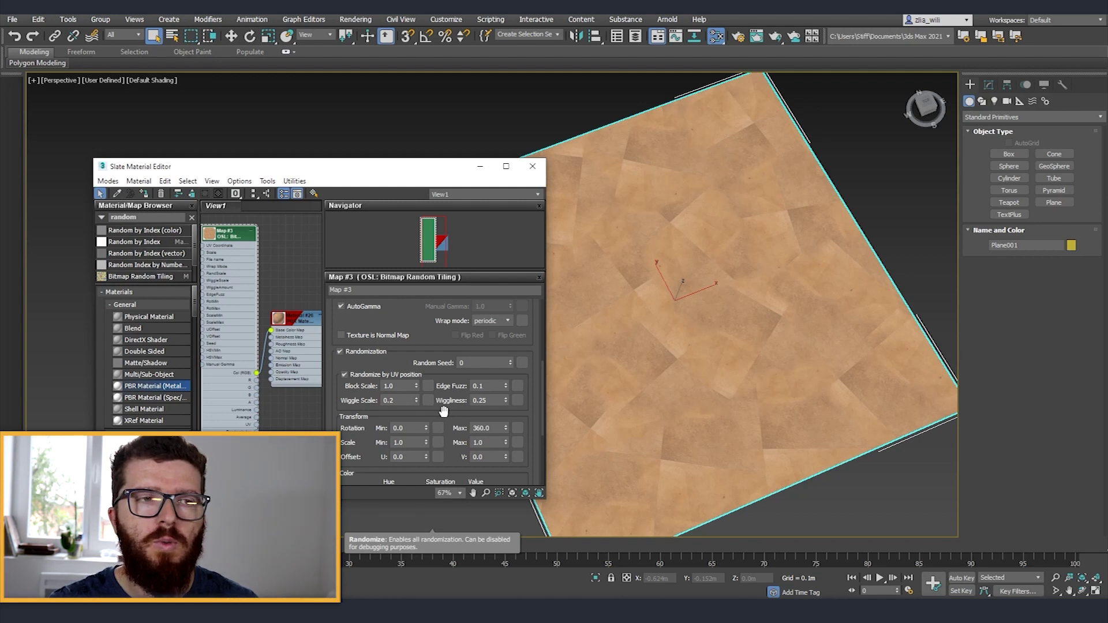
pyautogui.scroll(-5, 446, 417)
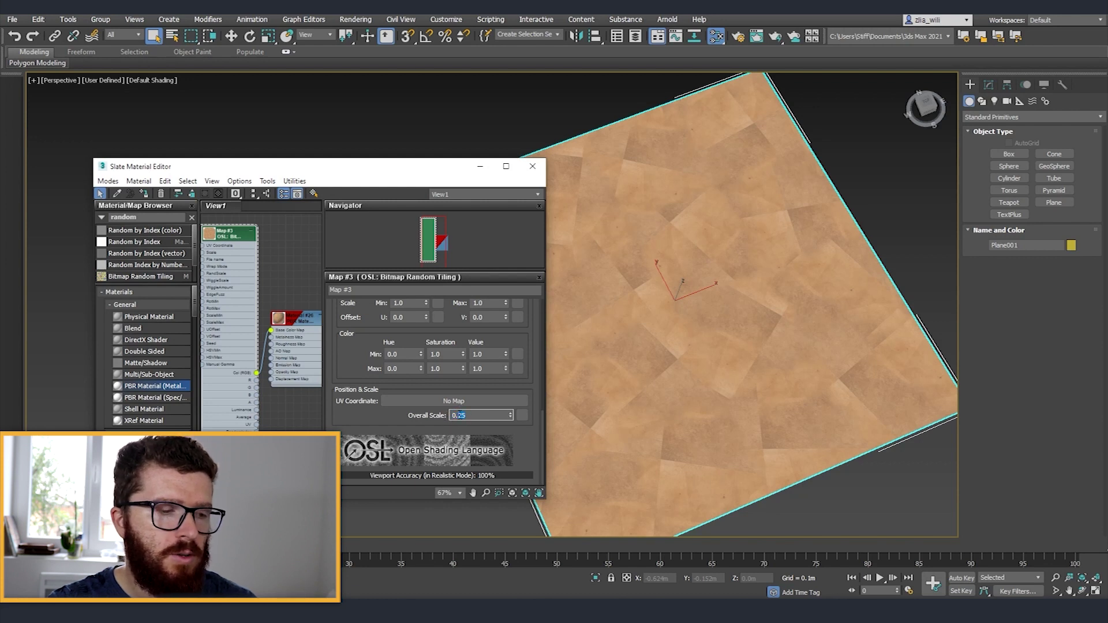
pyautogui.press('Return')
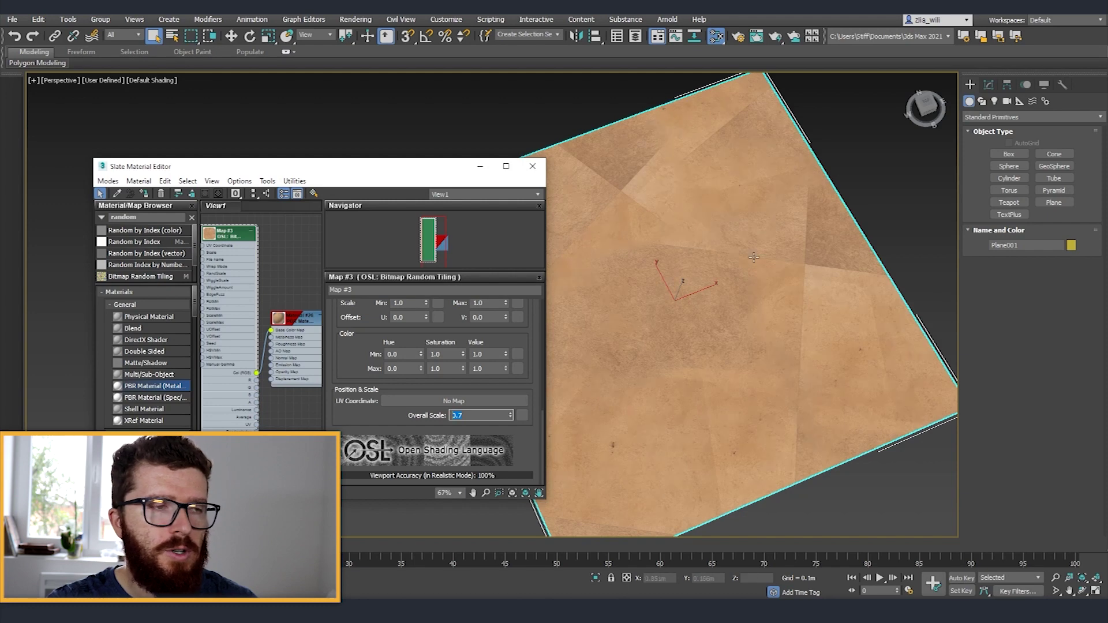
pyautogui.scroll(5, 362, 366)
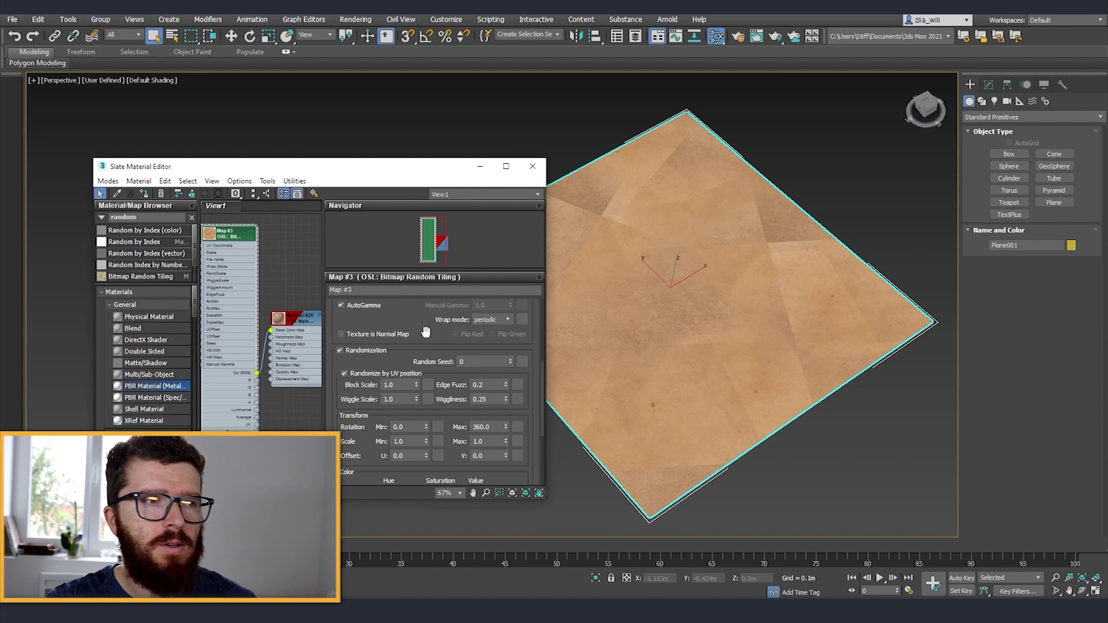
# Change the map's Wrap mode to mirror and raise Random Seed to 2
pyautogui.click(507, 319)
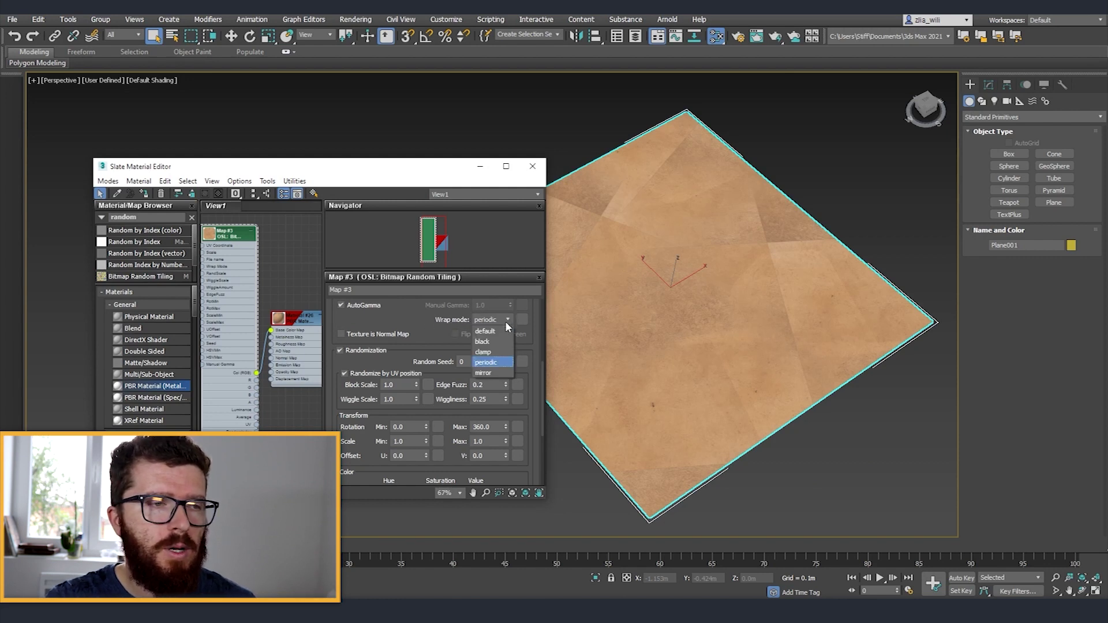
pyautogui.click(490, 372)
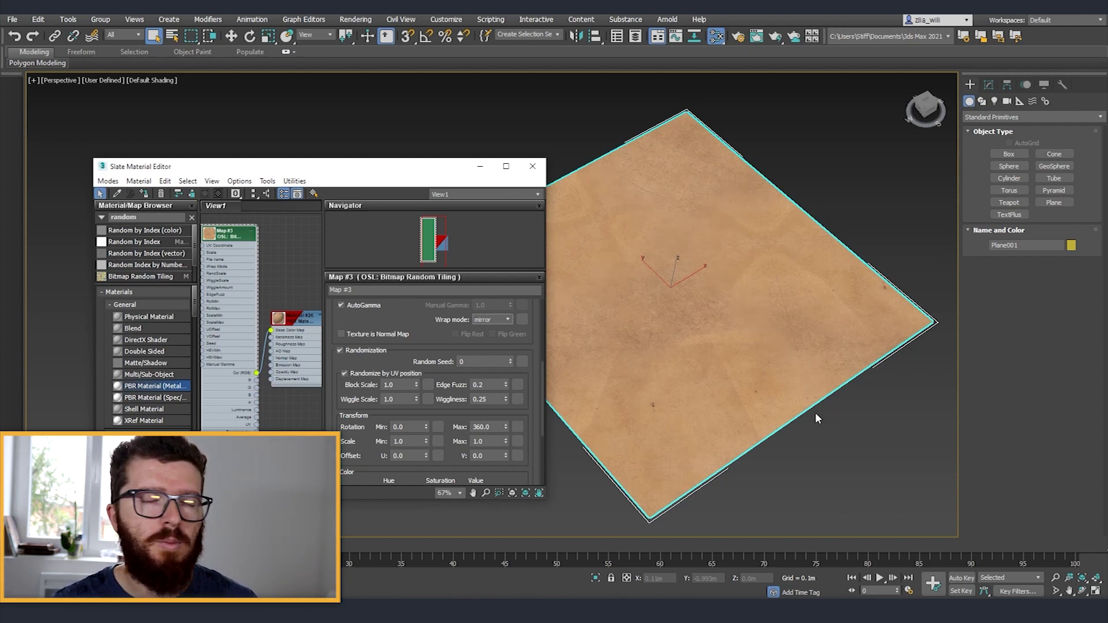
pyautogui.click(460, 361)
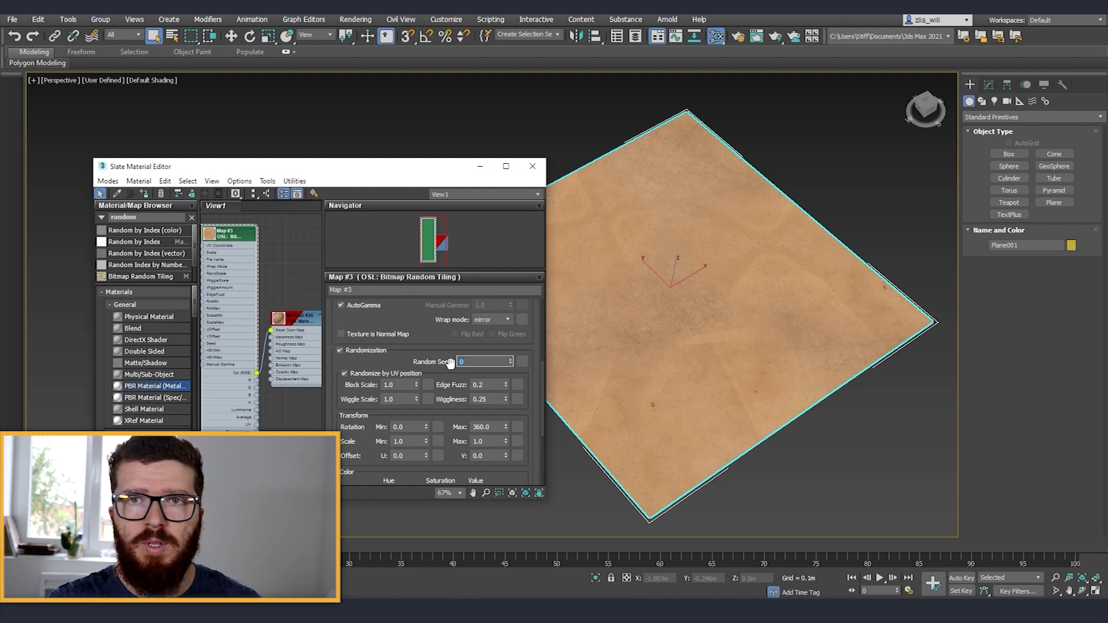
pyautogui.click(511, 358)
pyautogui.click(510, 358)
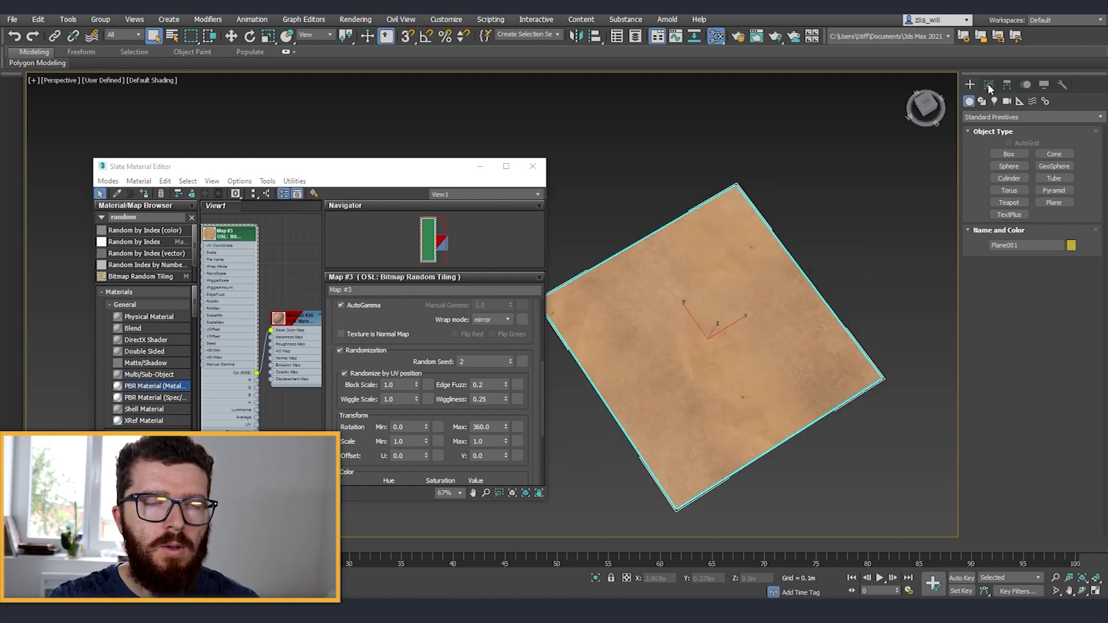
# Add a UVW Map modifier to the plane and scale its gizmo down
pyautogui.click(988, 85)
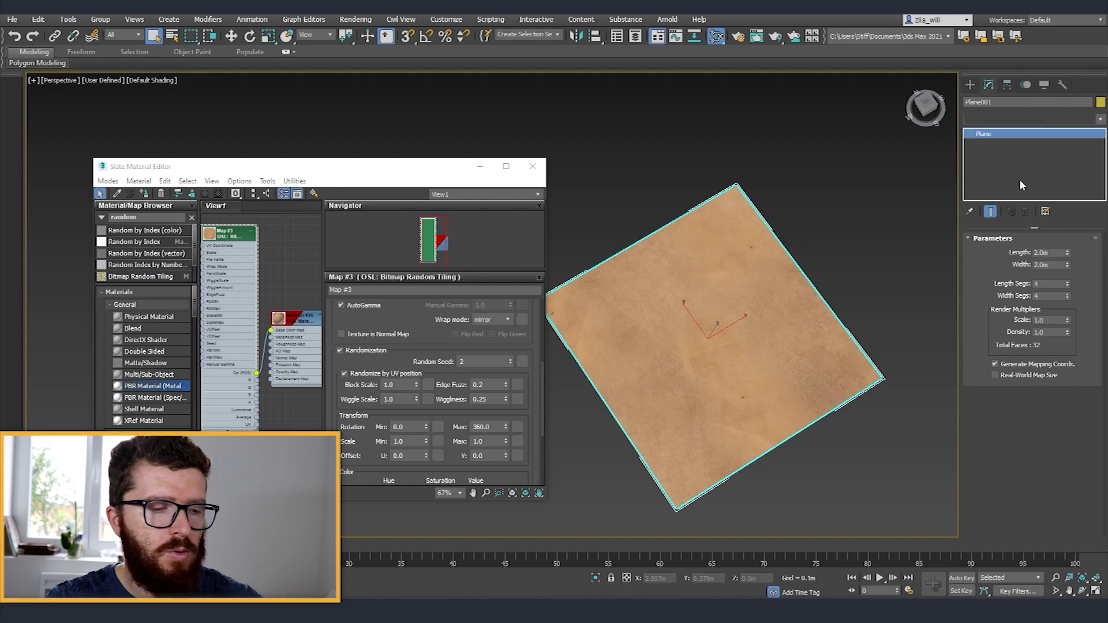
pyautogui.click(1033, 119)
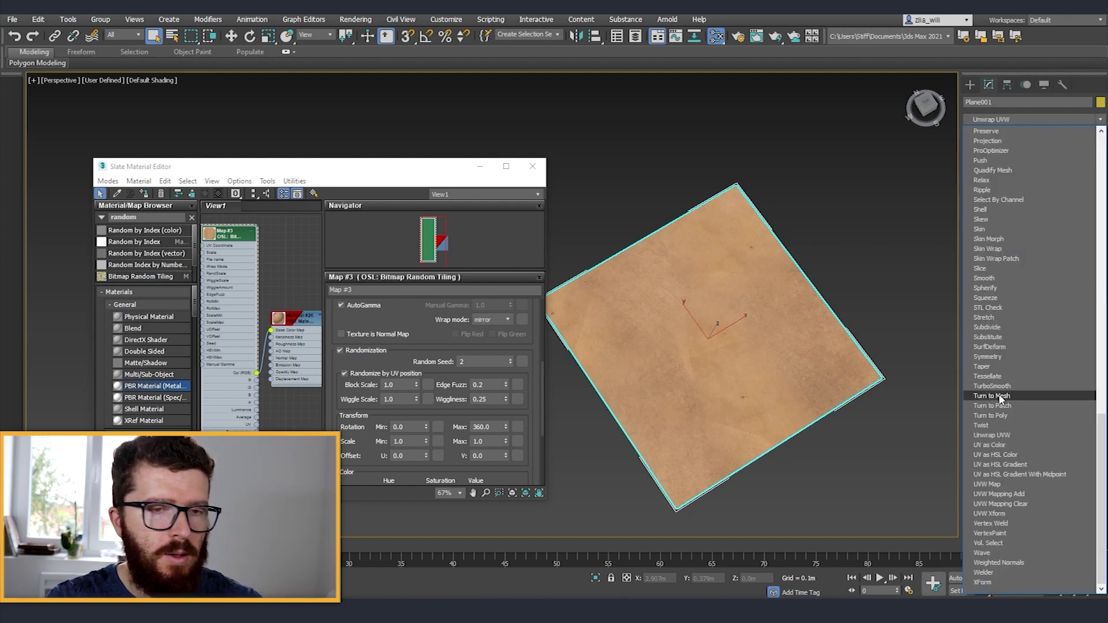
pyautogui.click(1003, 485)
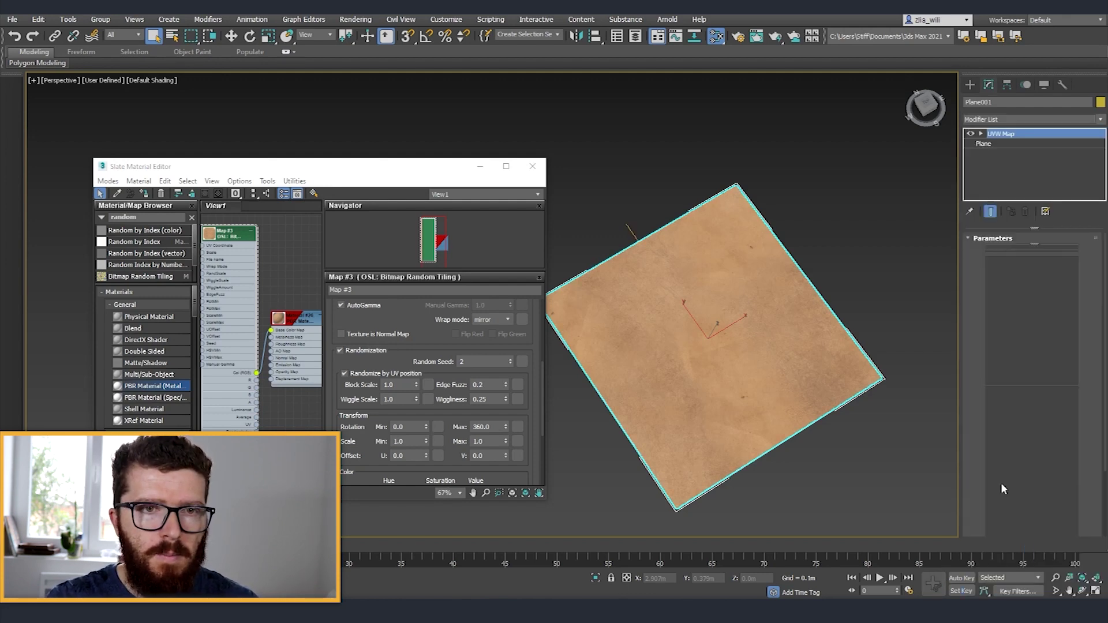
pyautogui.click(980, 133)
pyautogui.click(1001, 143)
pyautogui.press('r')
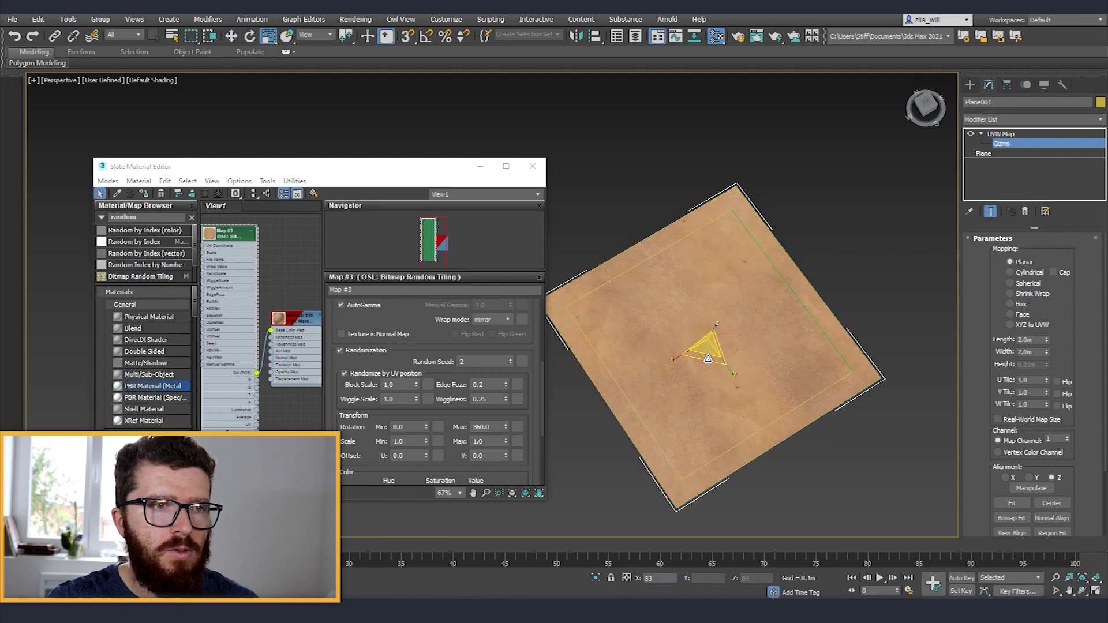
pyautogui.moveTo(708, 358); pyautogui.dragTo(712, 398)
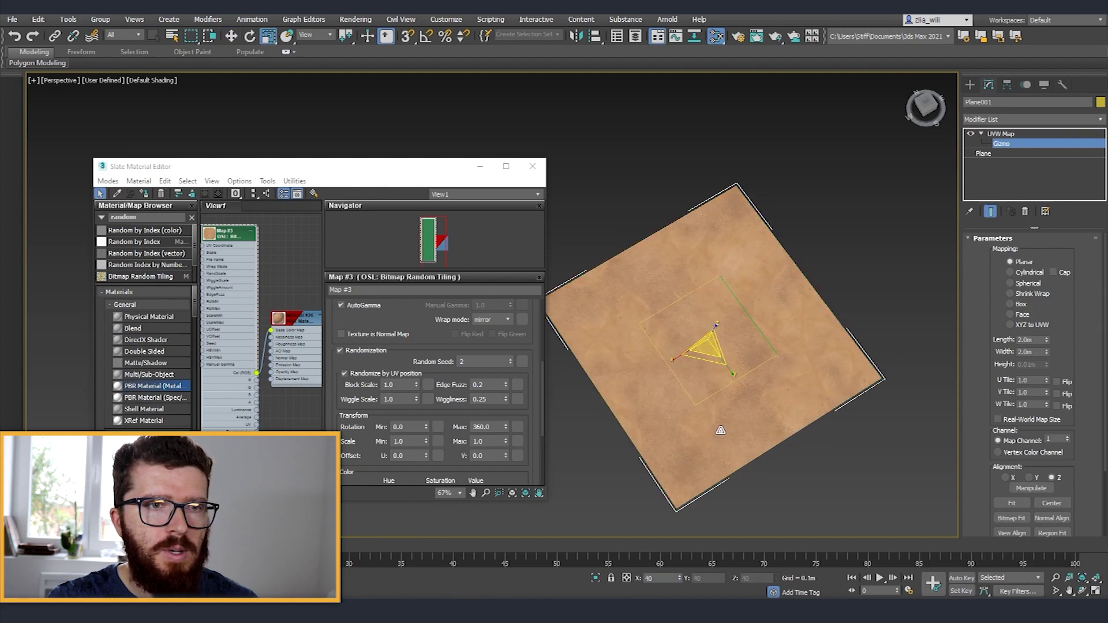
pyautogui.click(1006, 145)
# Deselect the plane, view it from above, and raise Random Seed to 6
pyautogui.click(903, 216)
pyautogui.keyDown('alt'); pyautogui.moveTo(812, 401); pyautogui.dragTo(767, 404, button='middle'); pyautogui.keyUp('alt')
pyautogui.moveTo(767, 404); pyautogui.dragTo(768, 295, button='middle')
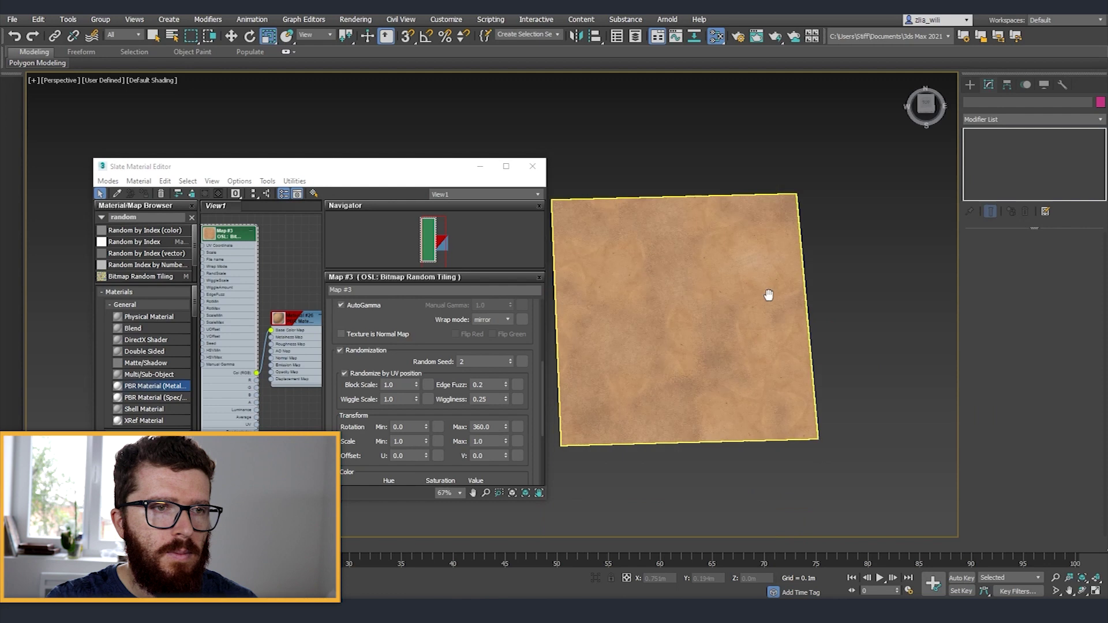
pyautogui.scroll(3, 712, 369)
pyautogui.click(511, 359)
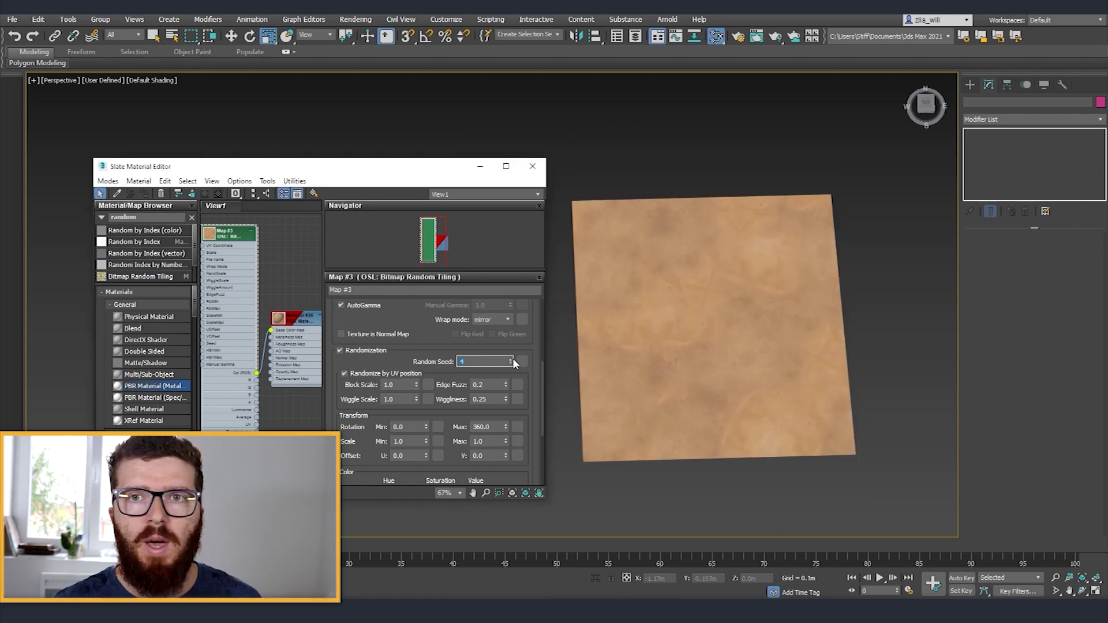
pyautogui.click(511, 359)
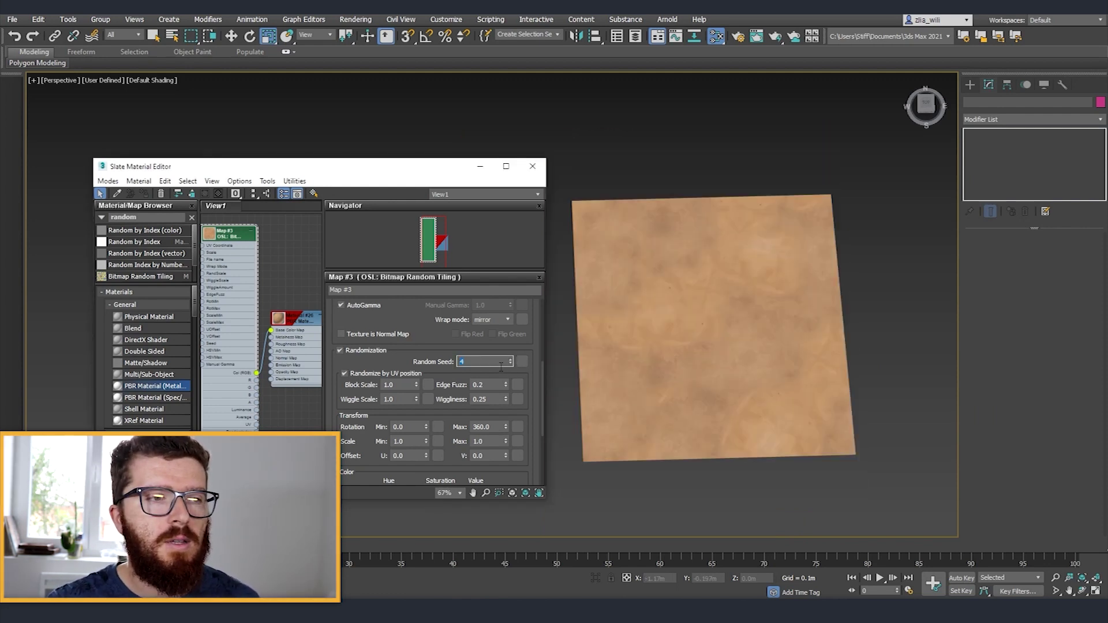
pyautogui.click(511, 359)
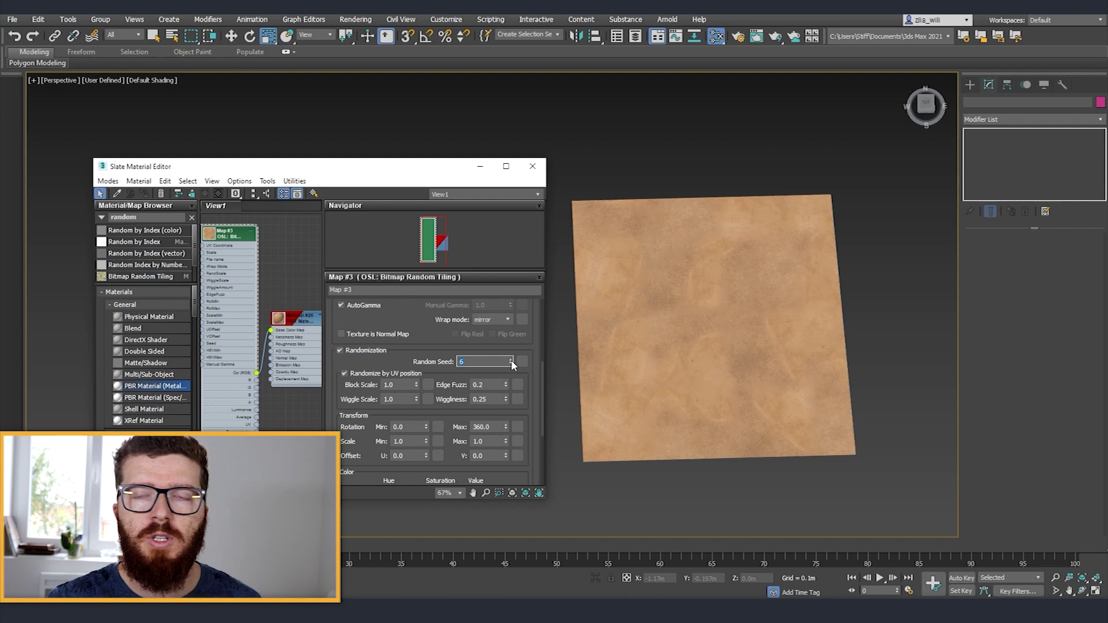